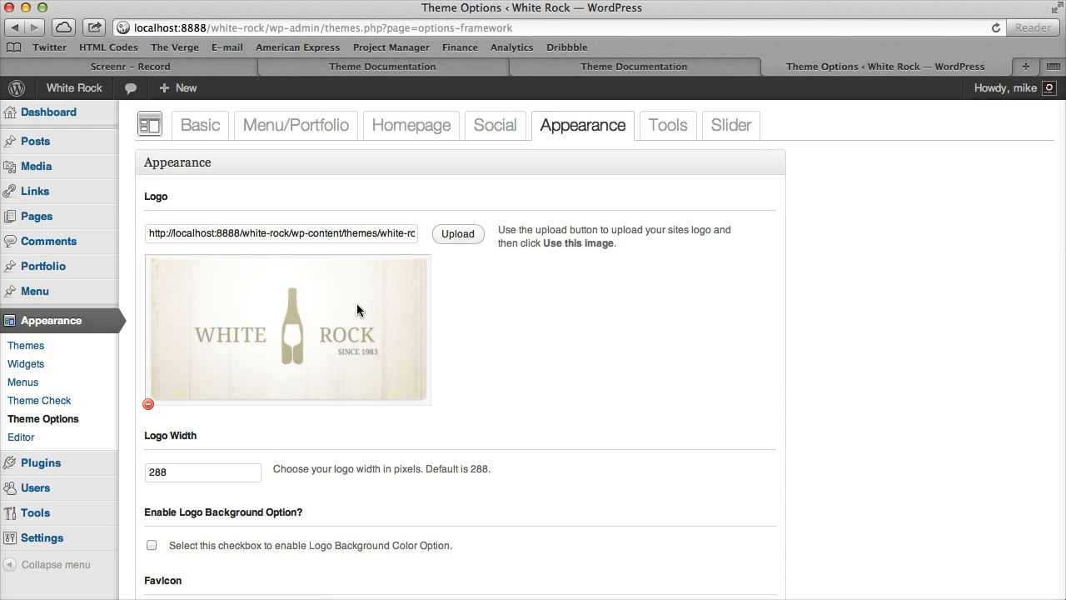
# - Upload logo-pixel.png from the computer and use it at full size as the site logo
pyautogui.click(457, 233)
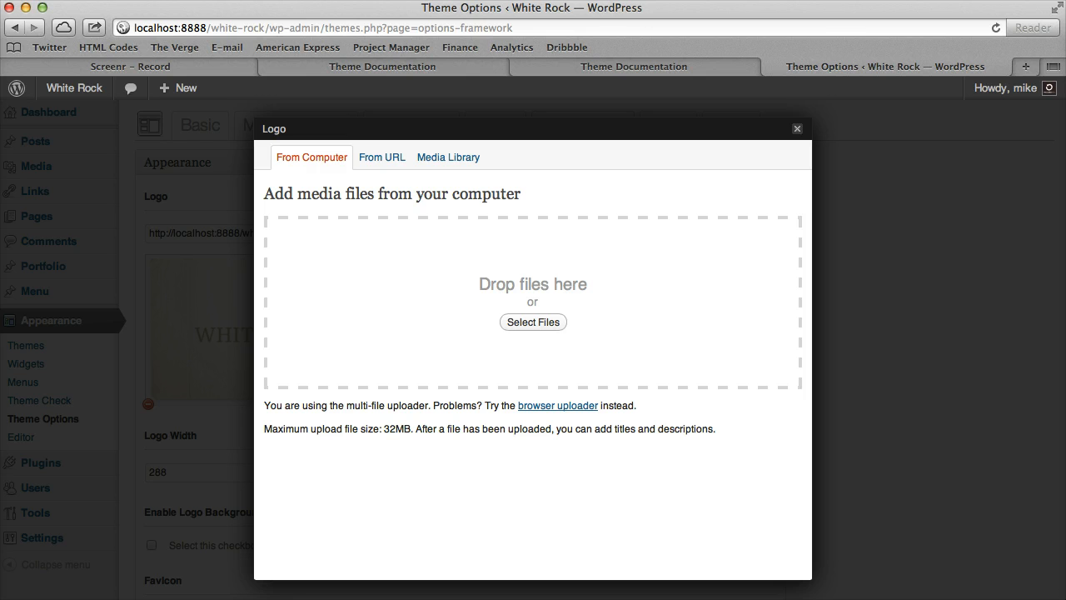
pyautogui.moveTo(516, 320); pyautogui.dragTo(426, 299)
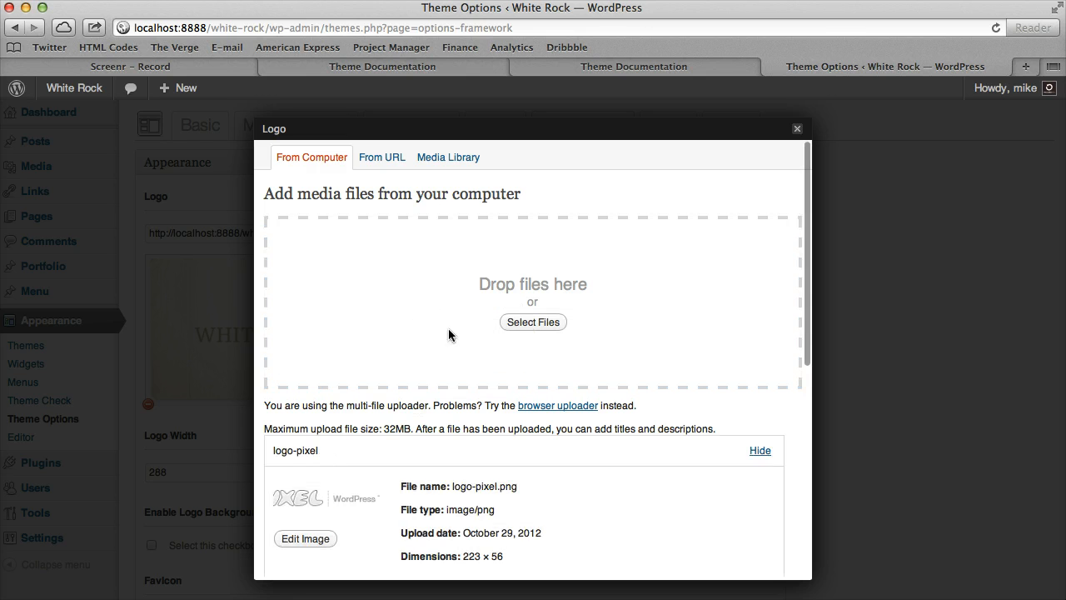
pyautogui.scroll(-10, 527, 395)
pyautogui.scroll(8, 402, 330)
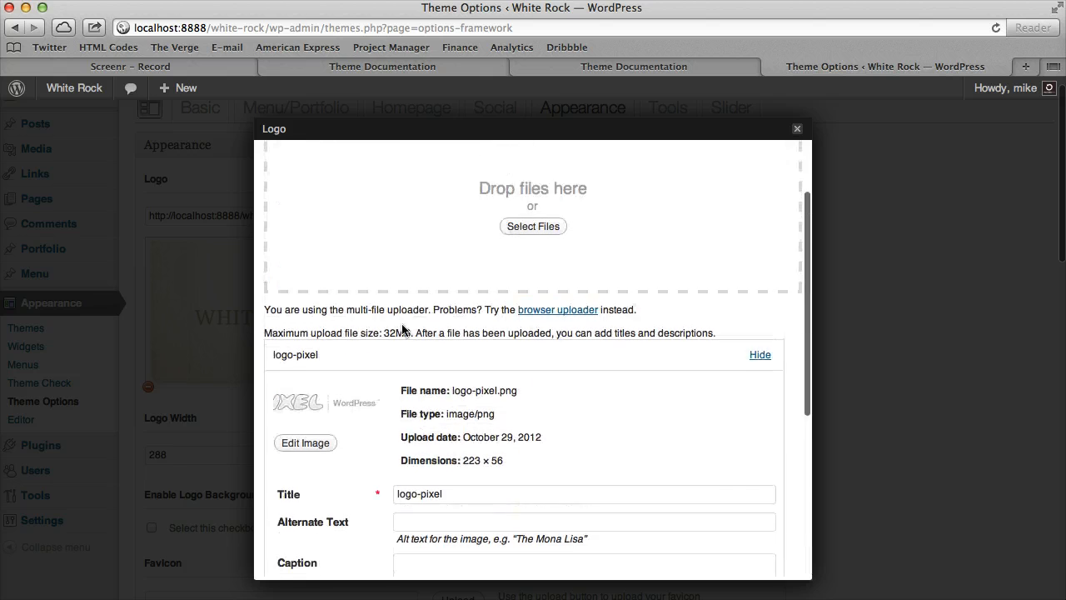
pyautogui.scroll(-6, 540, 264)
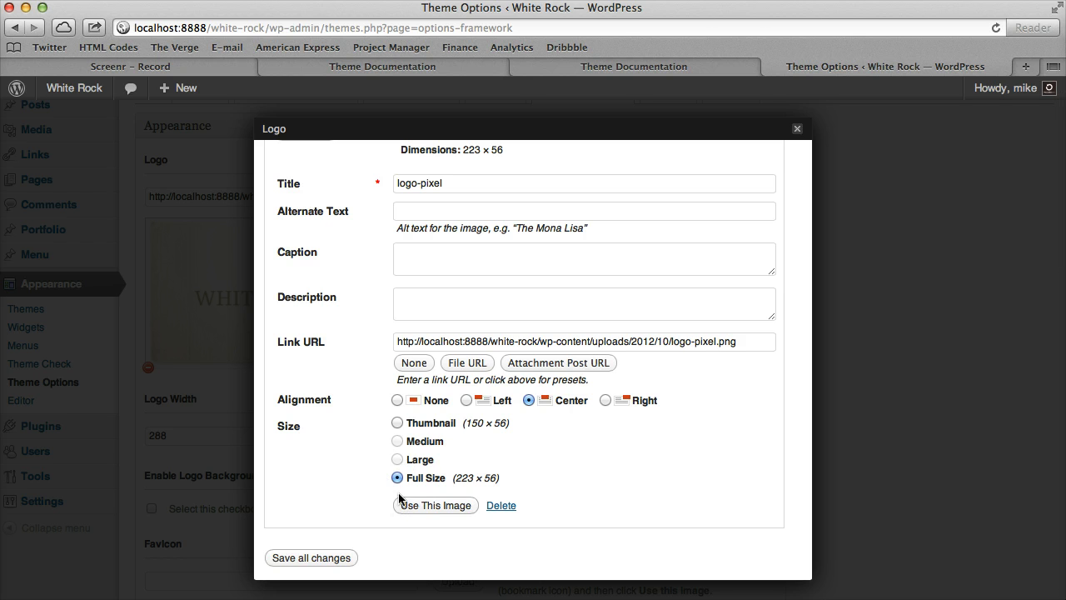
pyautogui.click(454, 507)
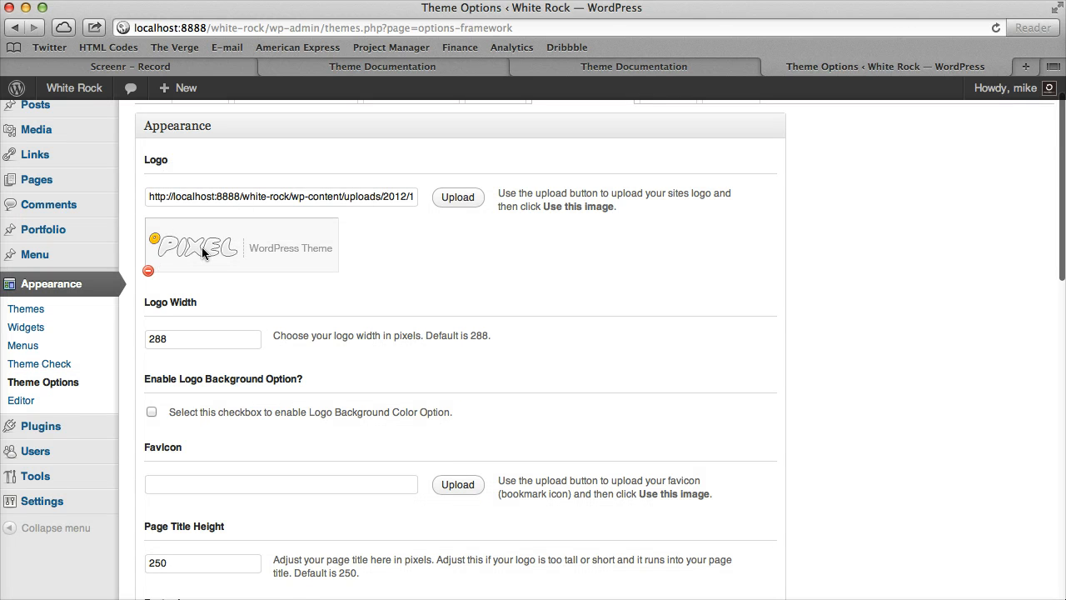
# - Set the logo width to 223 pixels and save the theme options
pyautogui.moveTo(199, 335); pyautogui.dragTo(95, 338)
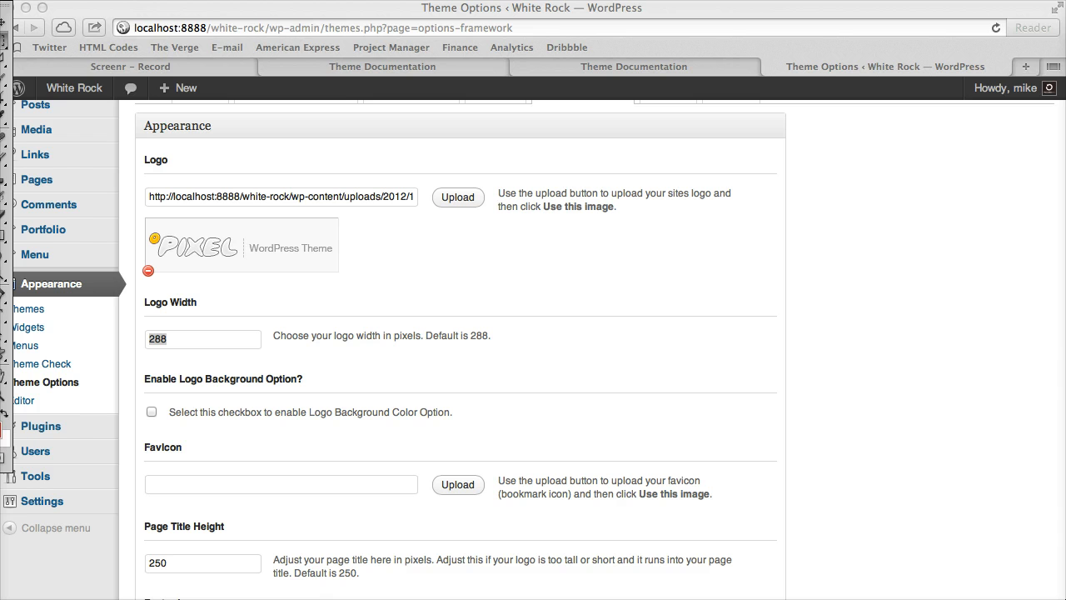
pyautogui.click(187, 0)
pyautogui.click(229, 87)
pyautogui.click(239, 406)
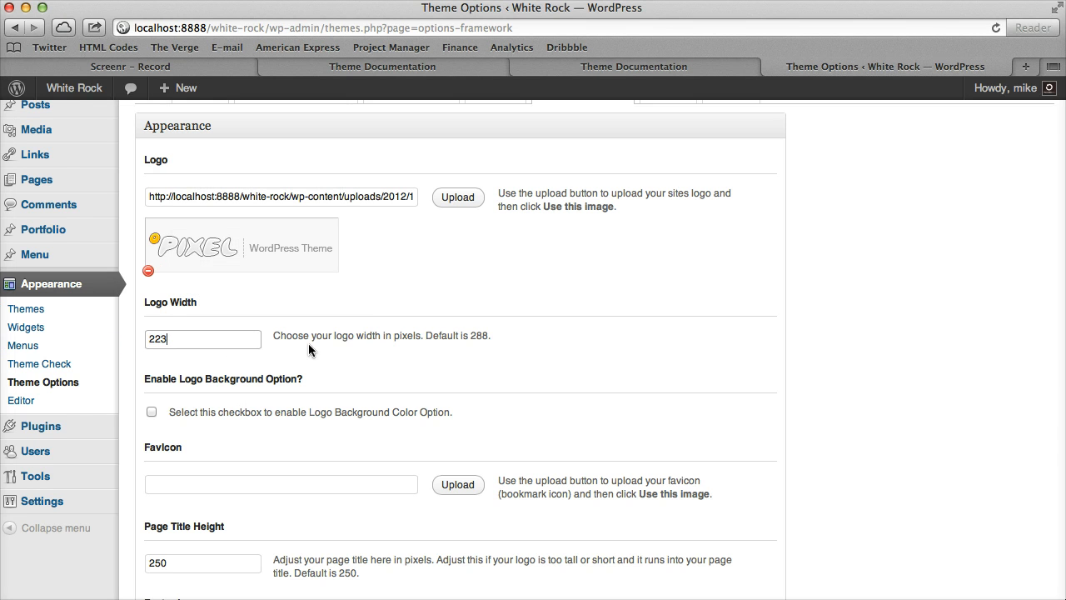
pyautogui.click(483, 331)
pyautogui.moveTo(171, 339); pyautogui.dragTo(117, 342)
pyautogui.click(831, 264)
pyautogui.scroll(-20, 312, 435)
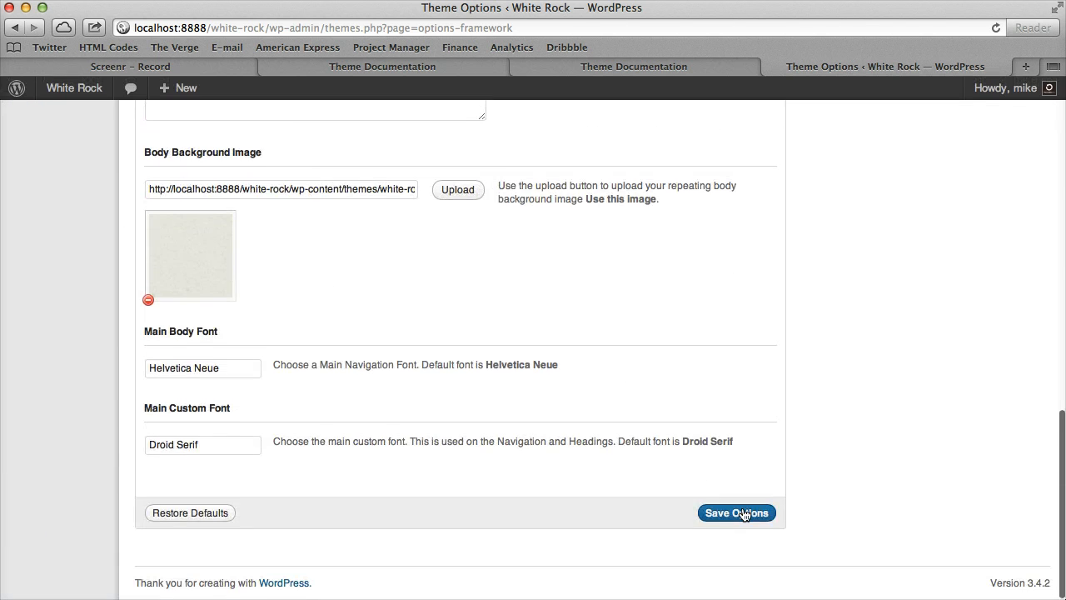
pyautogui.click(736, 513)
# - Open the White Rock site in a new tab and look at the logo in the header
pyautogui.rightClick(82, 87)
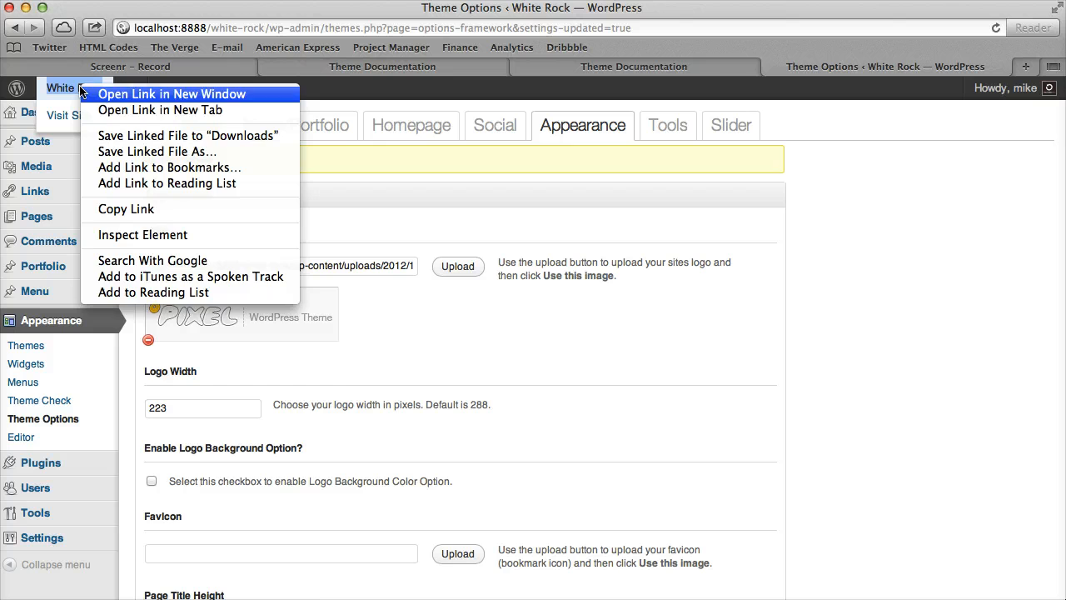
pyautogui.click(132, 116)
pyautogui.click(900, 68)
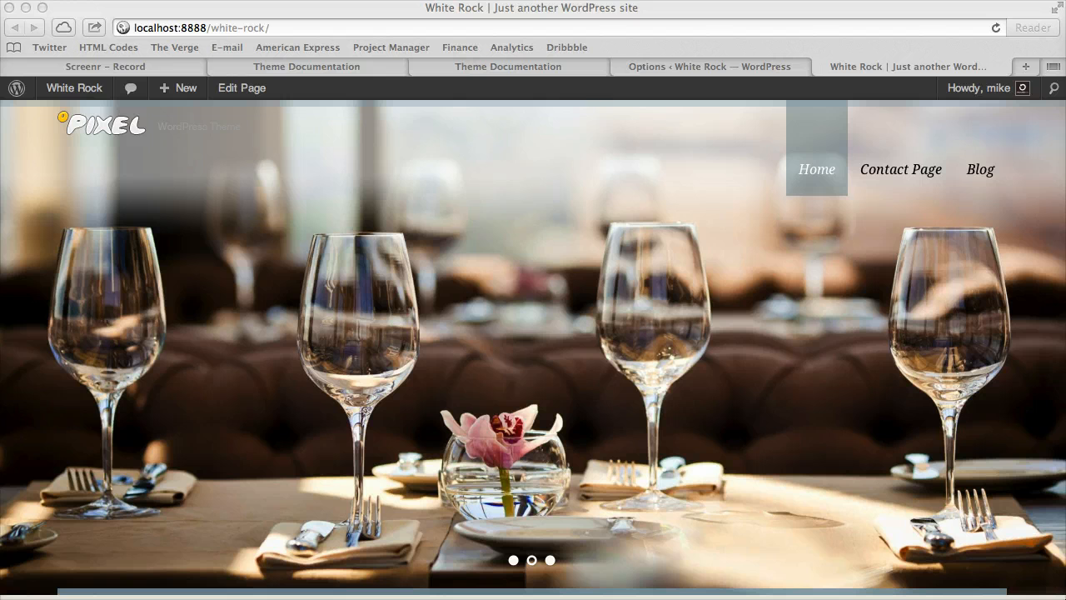
pyautogui.click(223, 261)
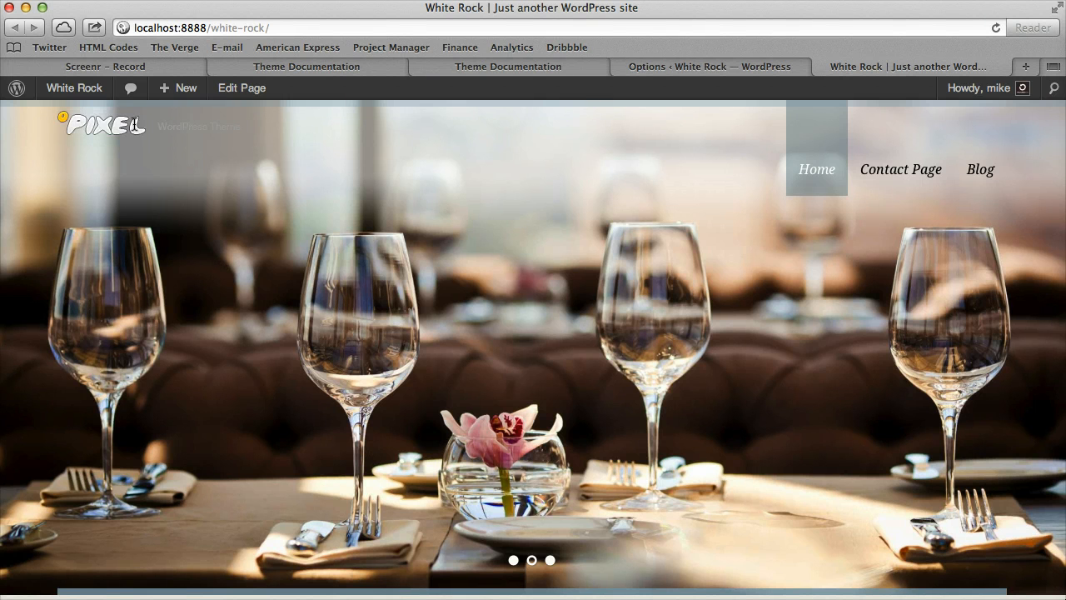
# - In Finder, preview logo.psd in the White Rock folder's Misc > Templates folder, and return to the site to highlight its header logo
pyautogui.moveTo(699, 598); pyautogui.dragTo(661, 214)
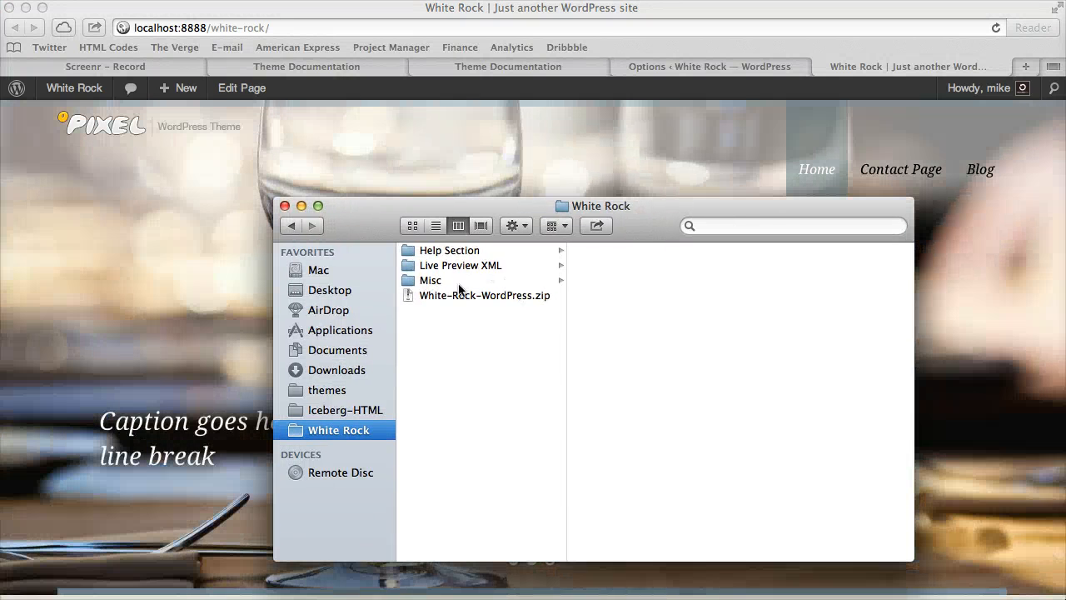
pyautogui.click(486, 281)
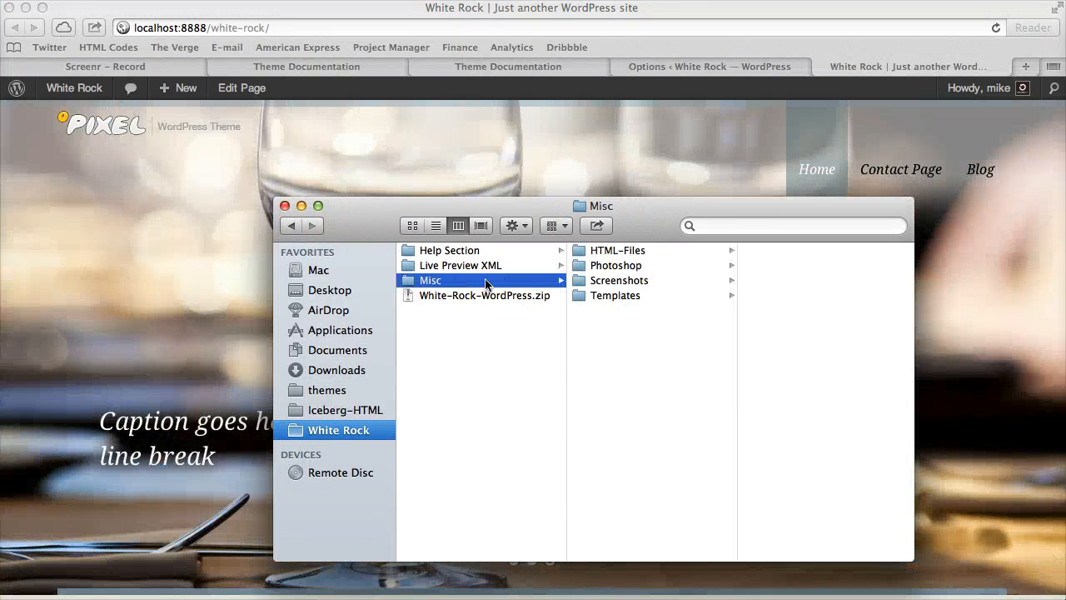
pyautogui.click(633, 266)
pyautogui.click(642, 296)
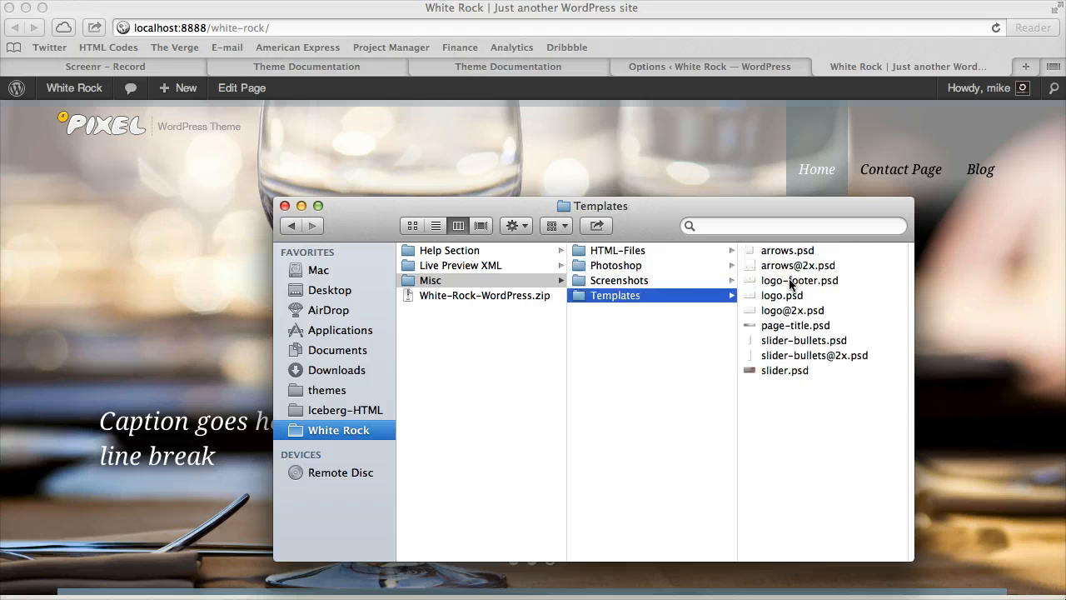
pyautogui.click(804, 295)
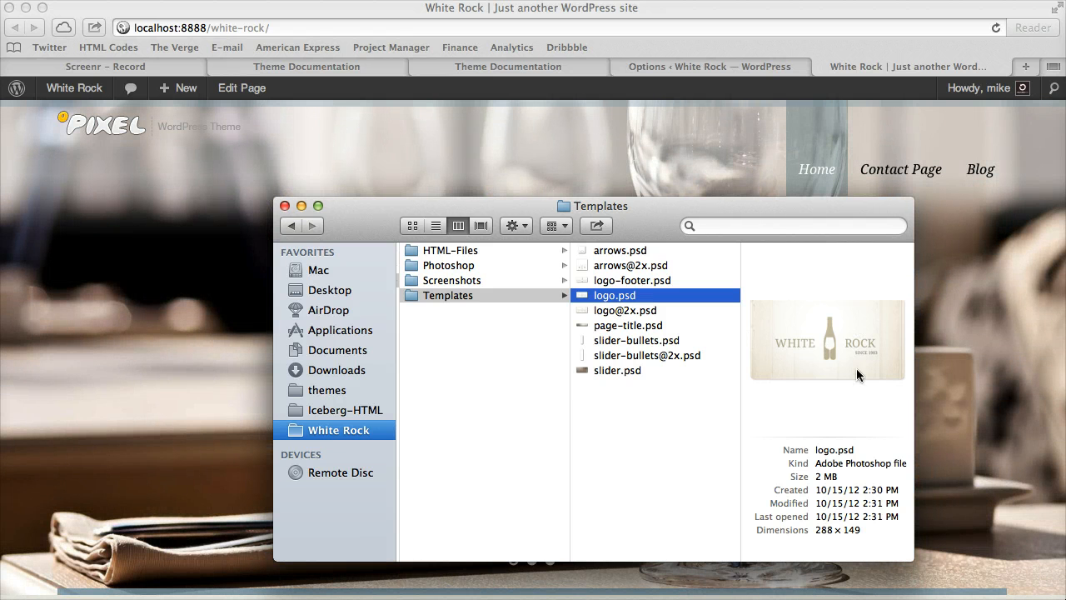
pyautogui.moveTo(628, 206); pyautogui.dragTo(633, 598)
pyautogui.click(548, 246)
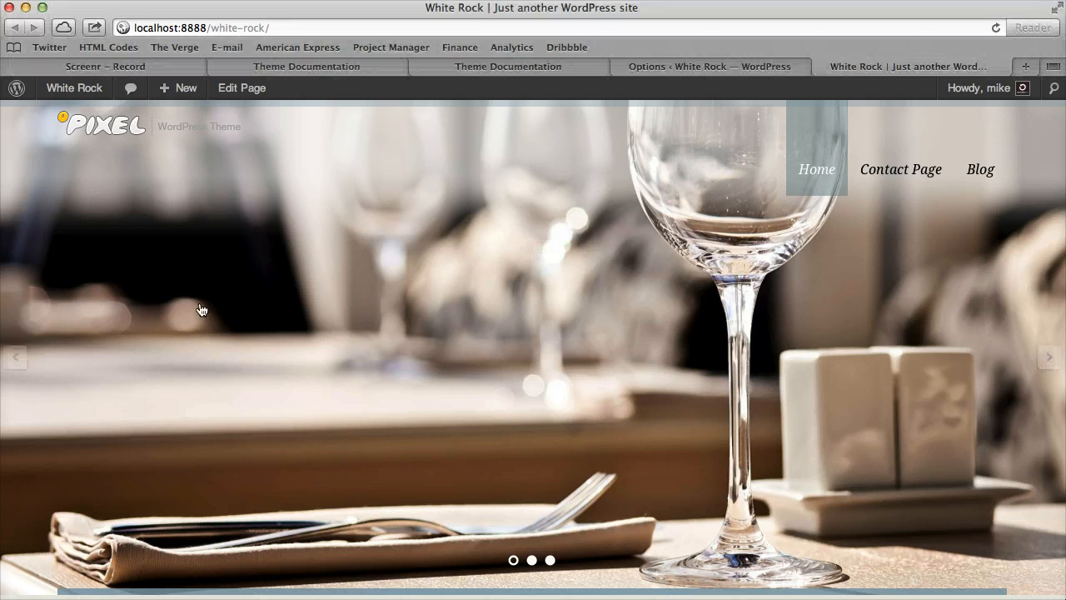
pyautogui.moveTo(44, 129); pyautogui.dragTo(213, 129)
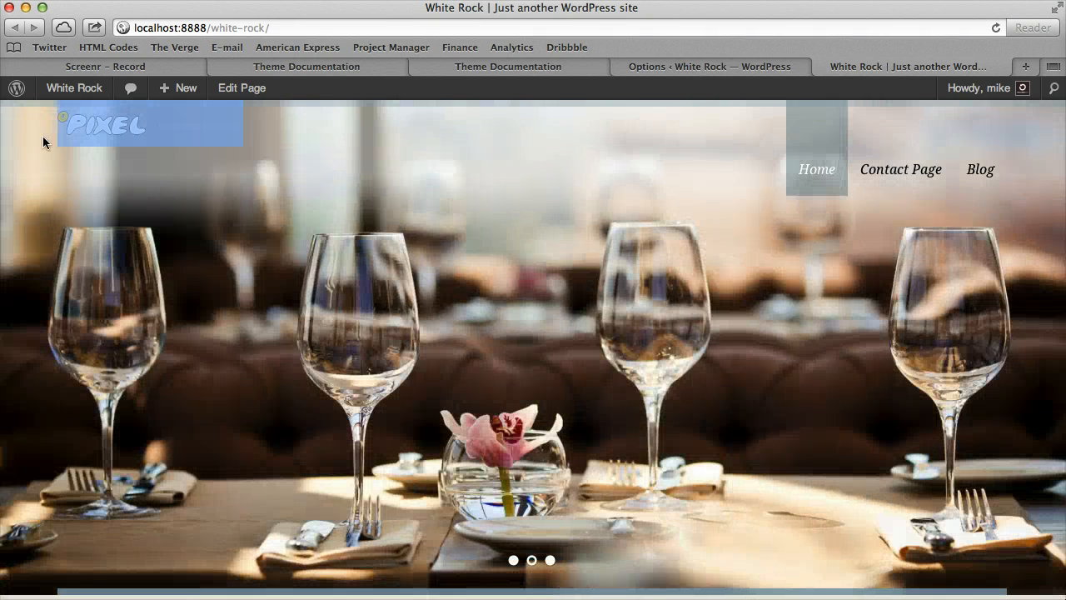
pyautogui.click(43, 138)
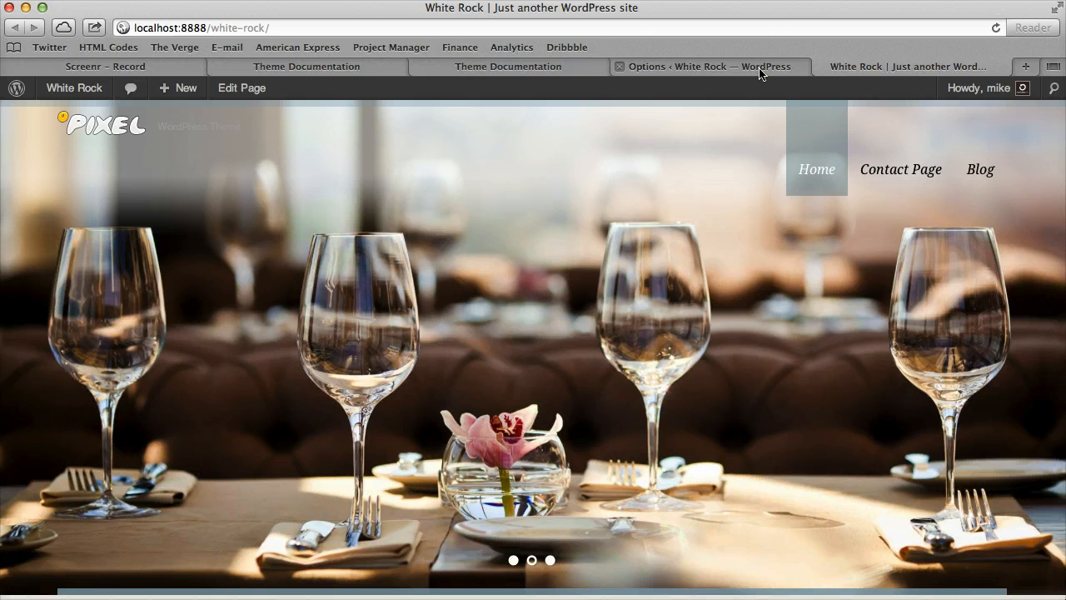
# - Enable the Logo Background Color Option in the theme options, save, and check the logo on the site
pyautogui.click(733, 66)
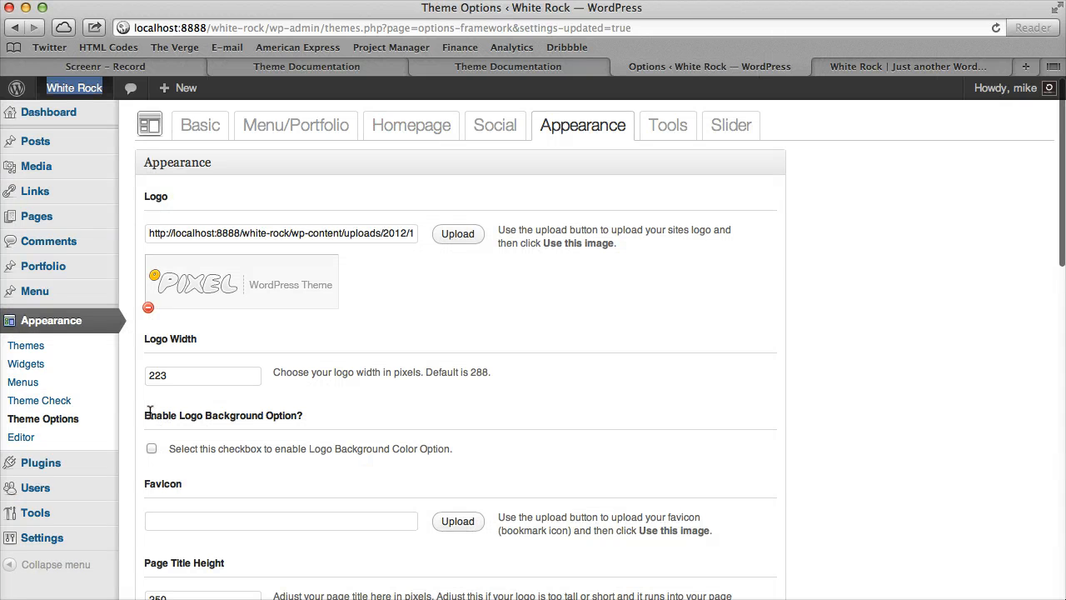
pyautogui.moveTo(146, 414); pyautogui.dragTo(286, 416)
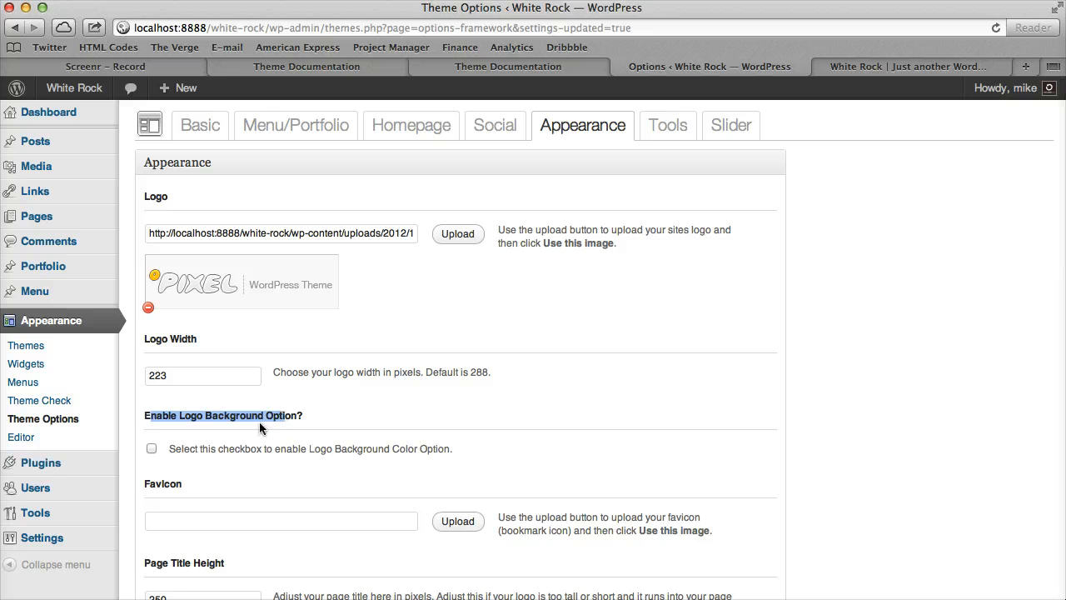
pyautogui.scroll(-3, 266, 420)
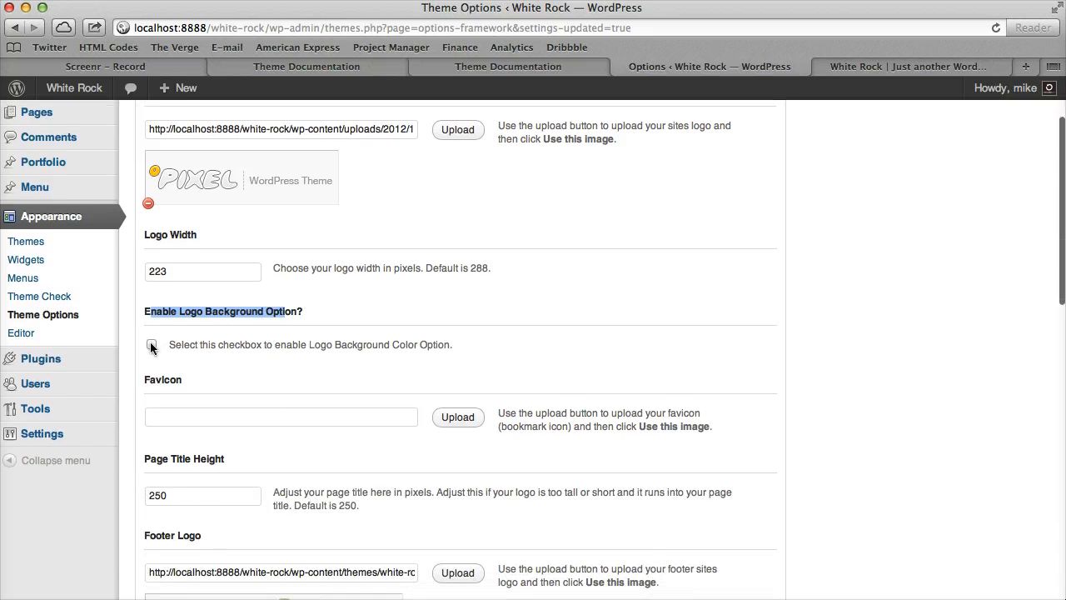
pyautogui.click(152, 345)
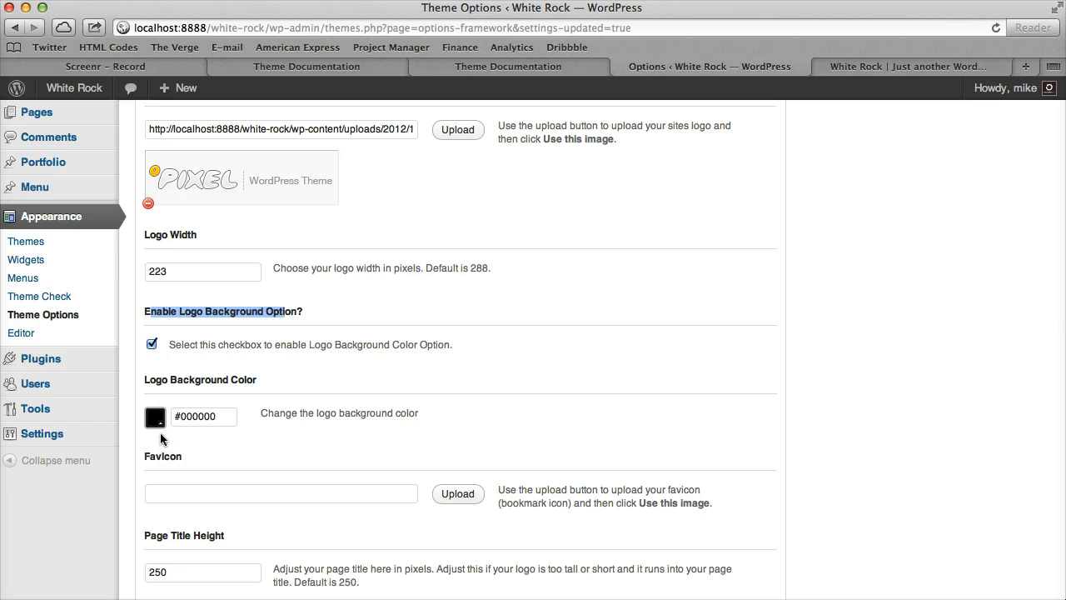
pyautogui.scroll(-15, 187, 391)
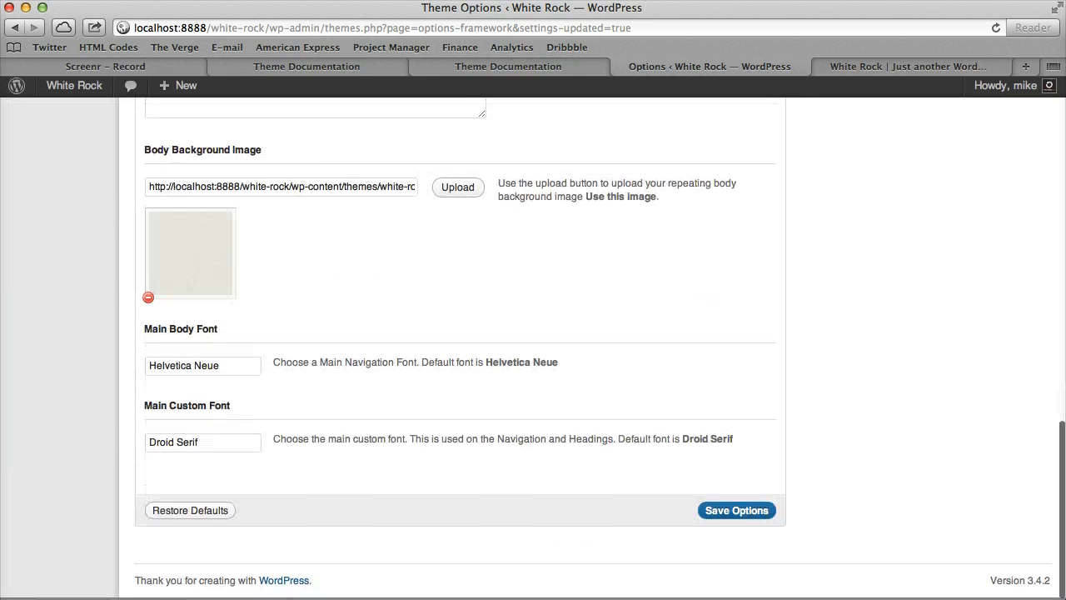
pyautogui.click(740, 511)
pyautogui.click(906, 67)
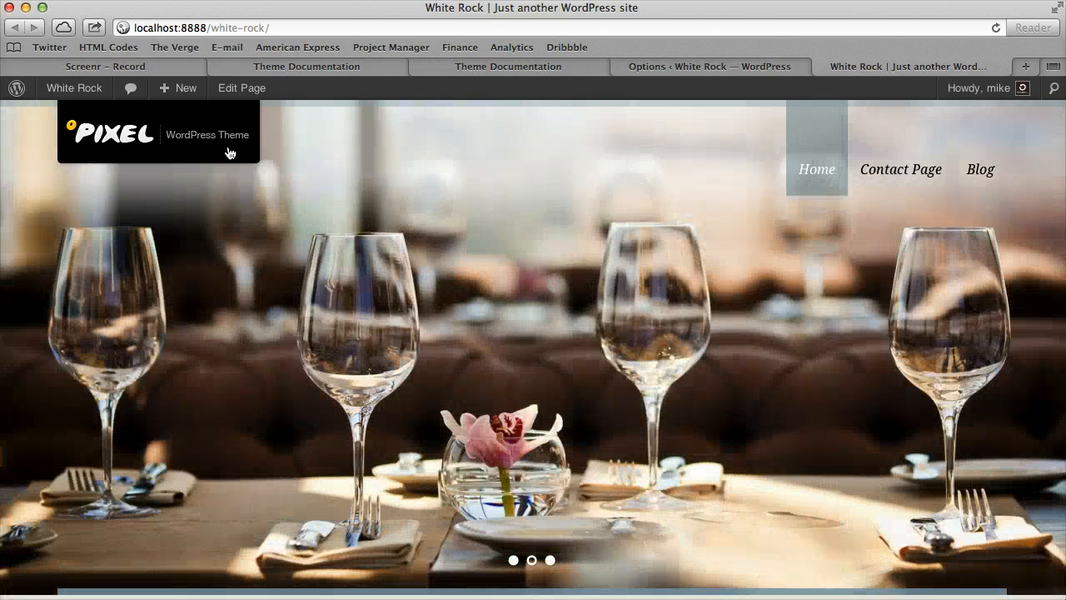
# - Save the theme options with logo background color #555952 and reload the site to check it
pyautogui.click(738, 70)
pyautogui.scroll(-4, 297, 440)
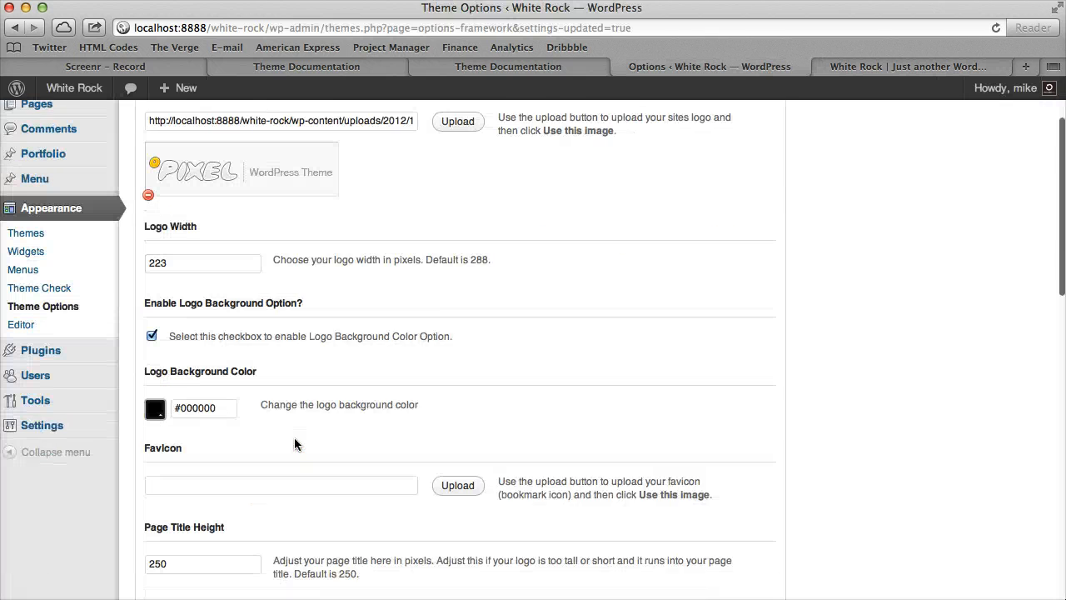
pyautogui.click(155, 388)
pyautogui.click(255, 494)
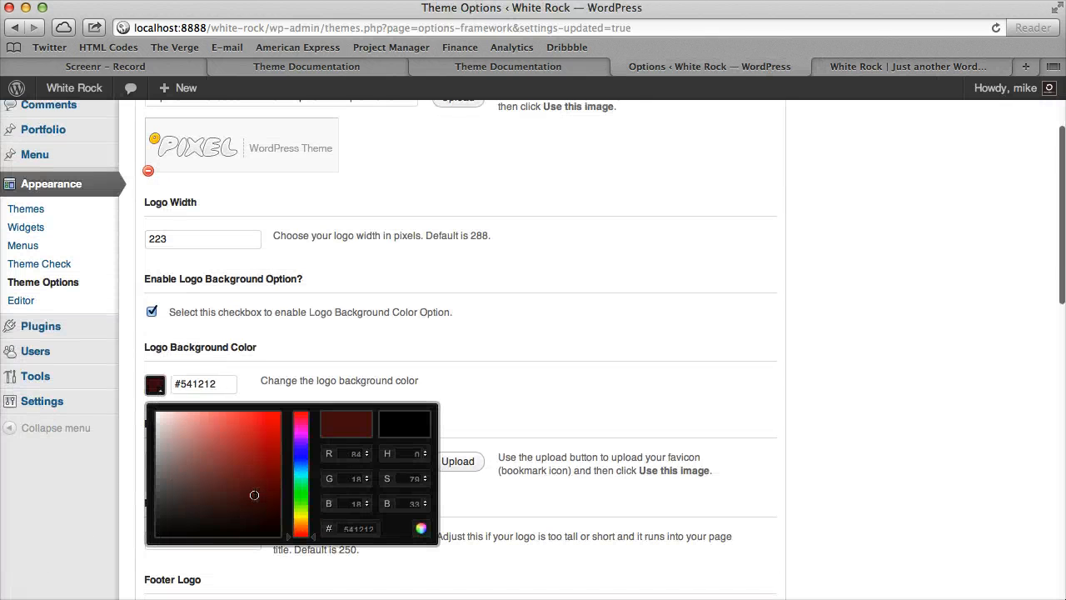
pyautogui.moveTo(302, 521); pyautogui.dragTo(166, 491)
pyautogui.click(592, 309)
pyautogui.scroll(-10, 592, 310)
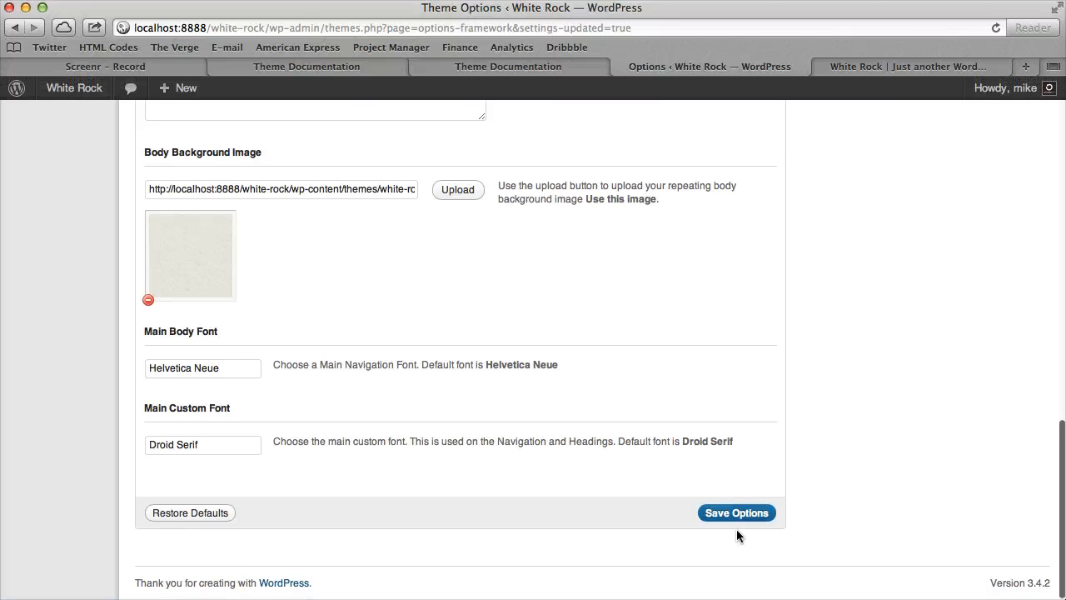
pyautogui.click(744, 514)
pyautogui.click(899, 66)
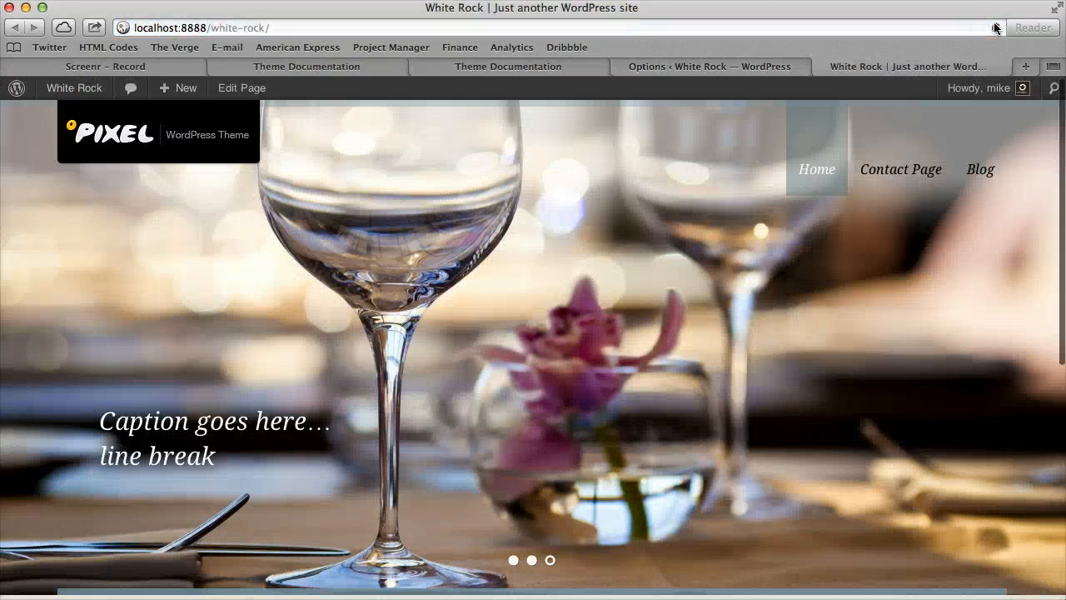
pyautogui.click(995, 28)
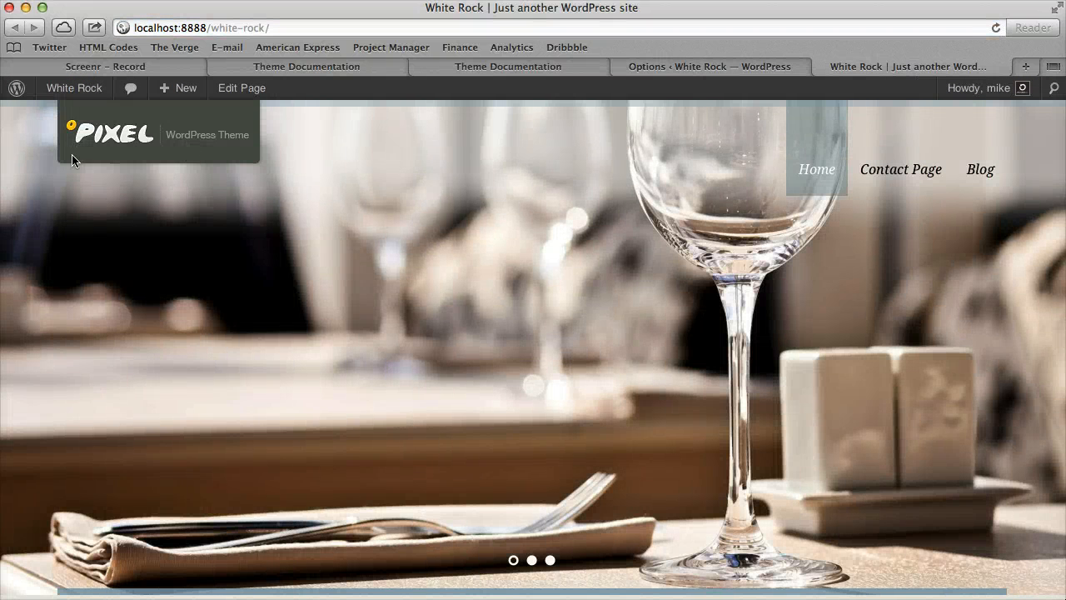
# - Disable the Logo Background Color Option and save the theme options
pyautogui.click(739, 66)
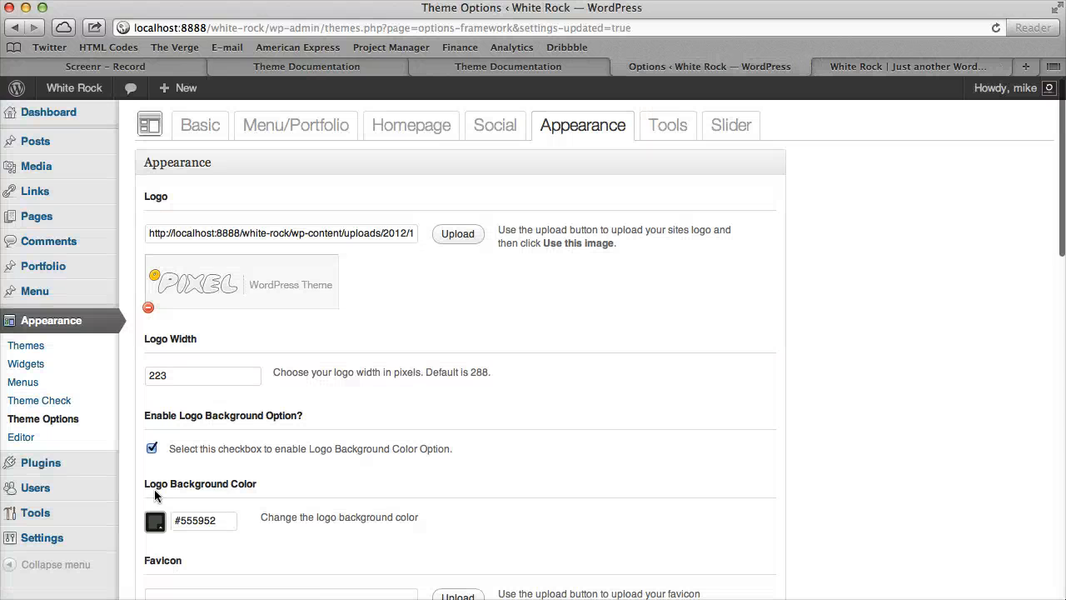
pyautogui.scroll(-5, 222, 489)
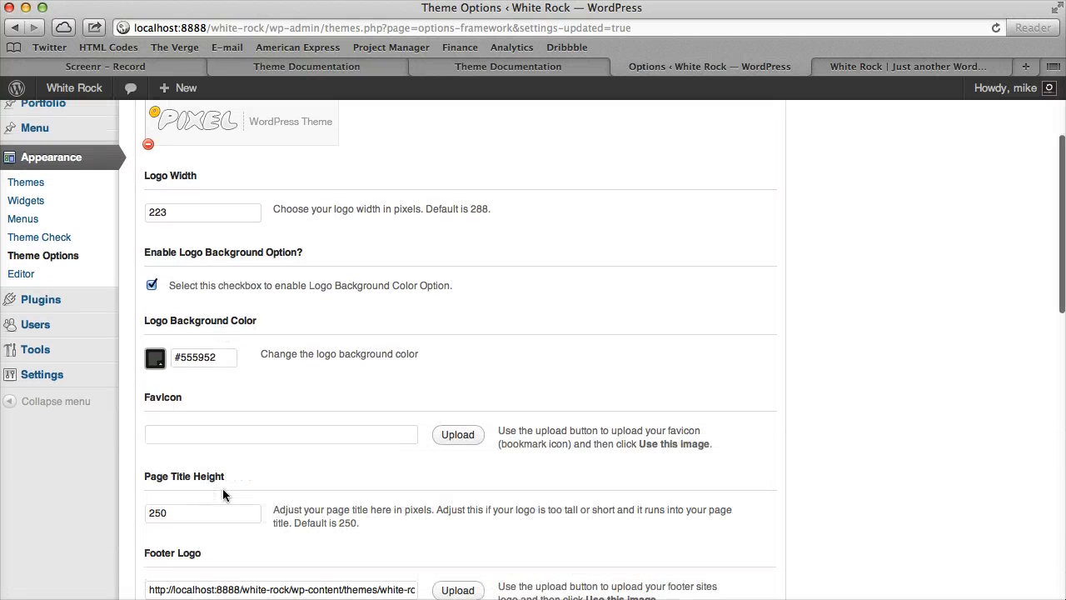
pyautogui.click(151, 286)
pyautogui.scroll(-1, 153, 265)
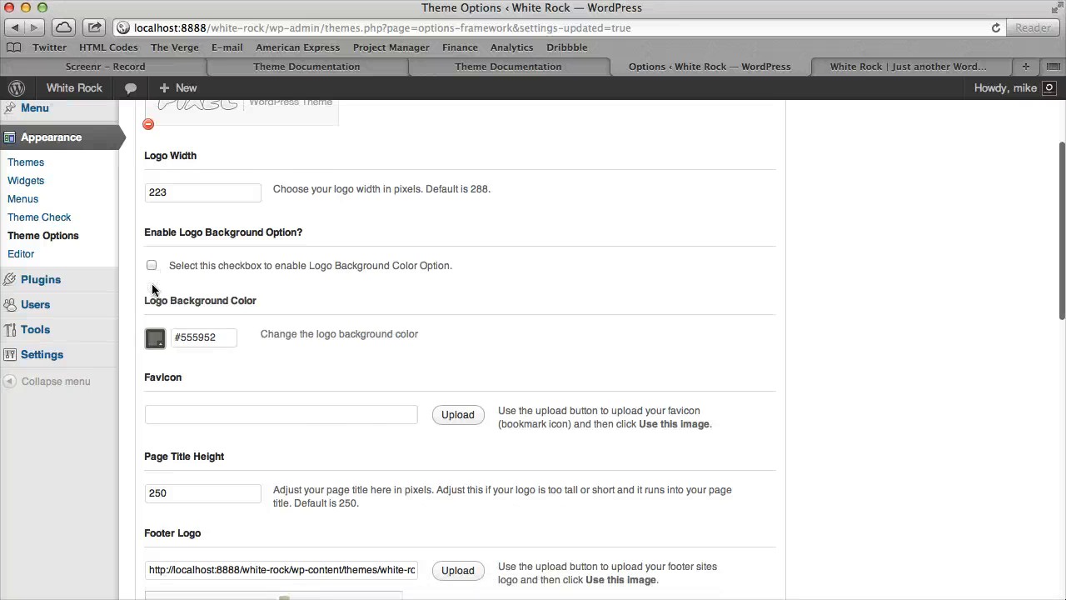
pyautogui.scroll(-10, 750, 533)
pyautogui.click(739, 513)
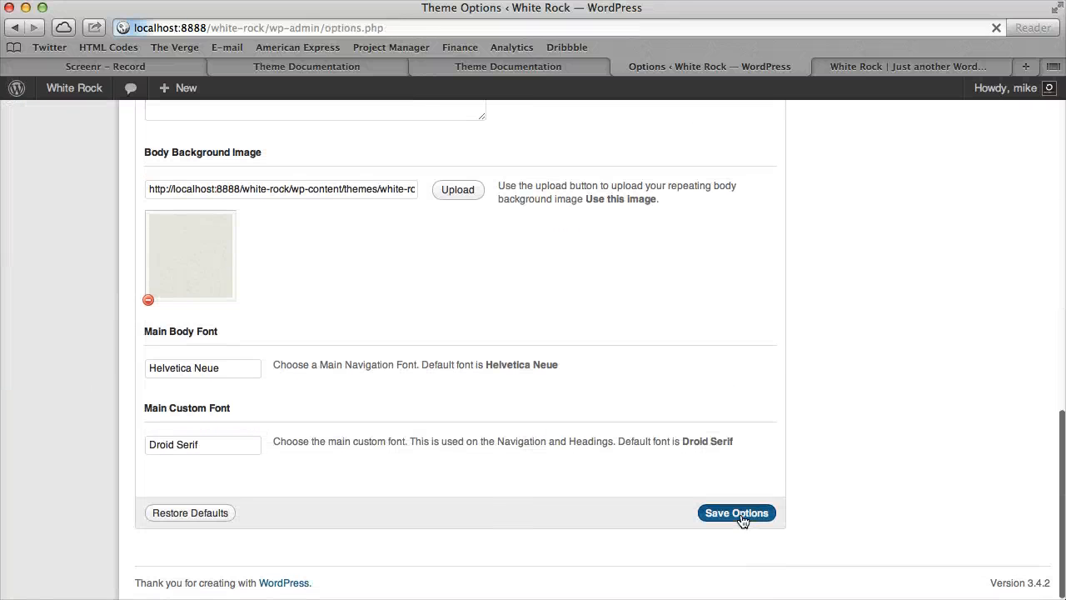
# - Reload the site to check the logo without its background, and return to the theme options
pyautogui.click(933, 66)
pyautogui.click(996, 28)
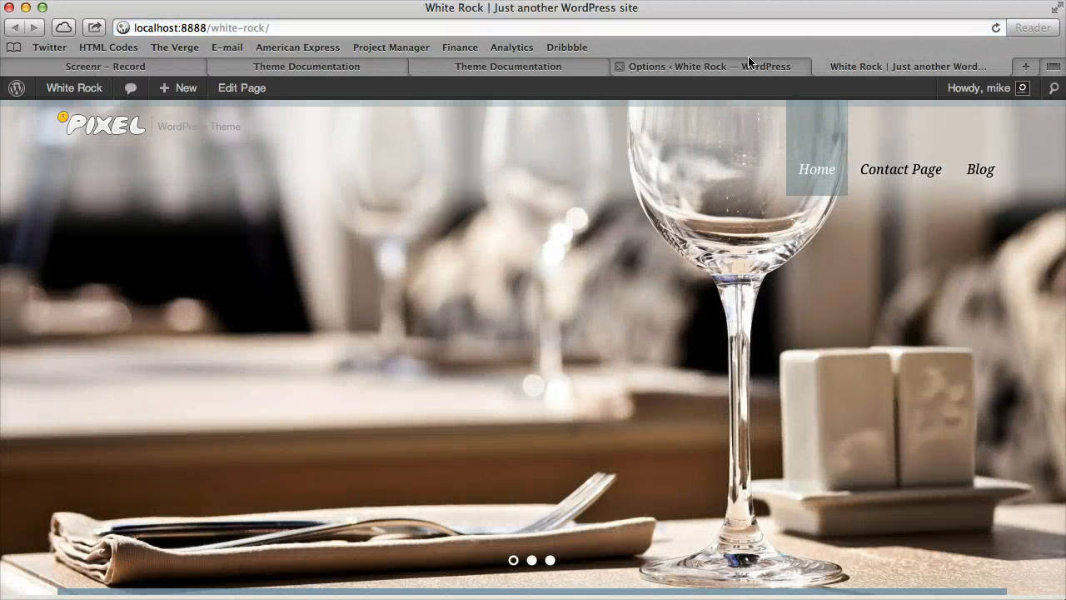
pyautogui.click(747, 63)
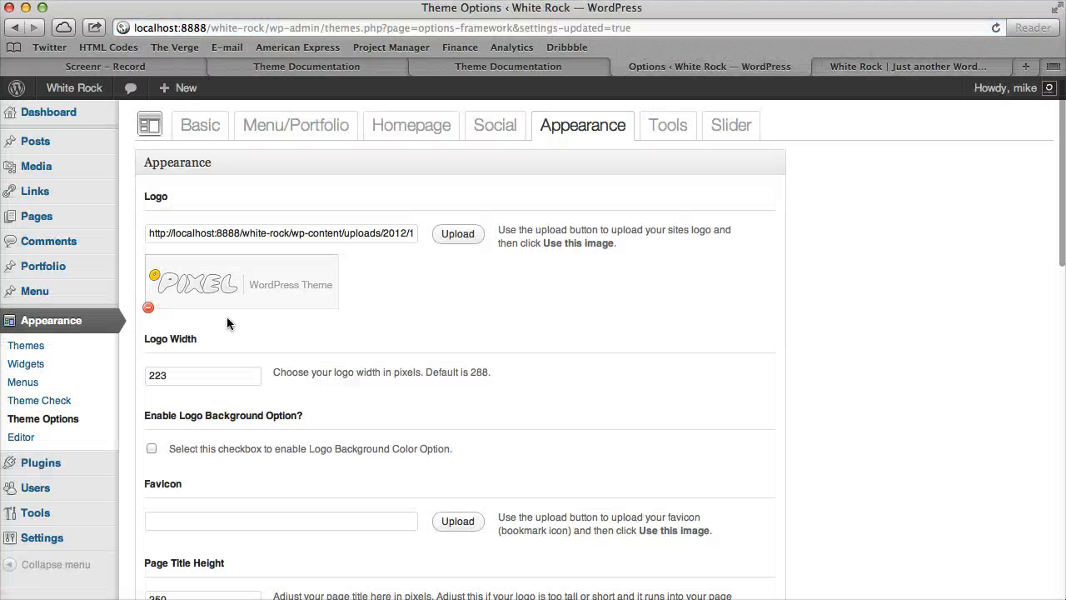
# - Re-enable the Logo Background Color Option and save the theme options
pyautogui.click(193, 450)
pyautogui.scroll(-3, 202, 465)
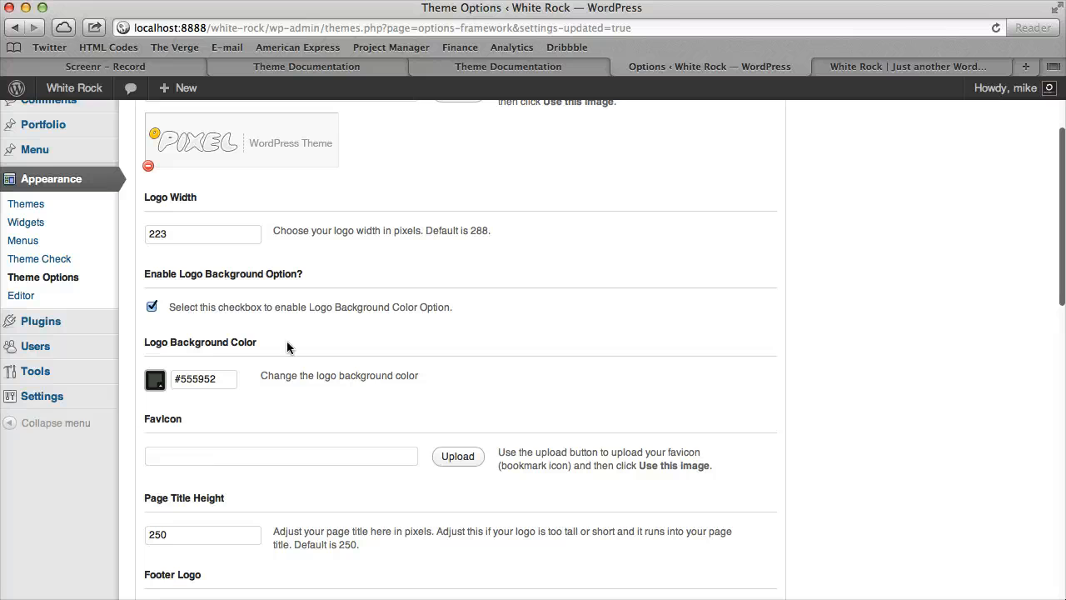
pyautogui.scroll(-5, 298, 481)
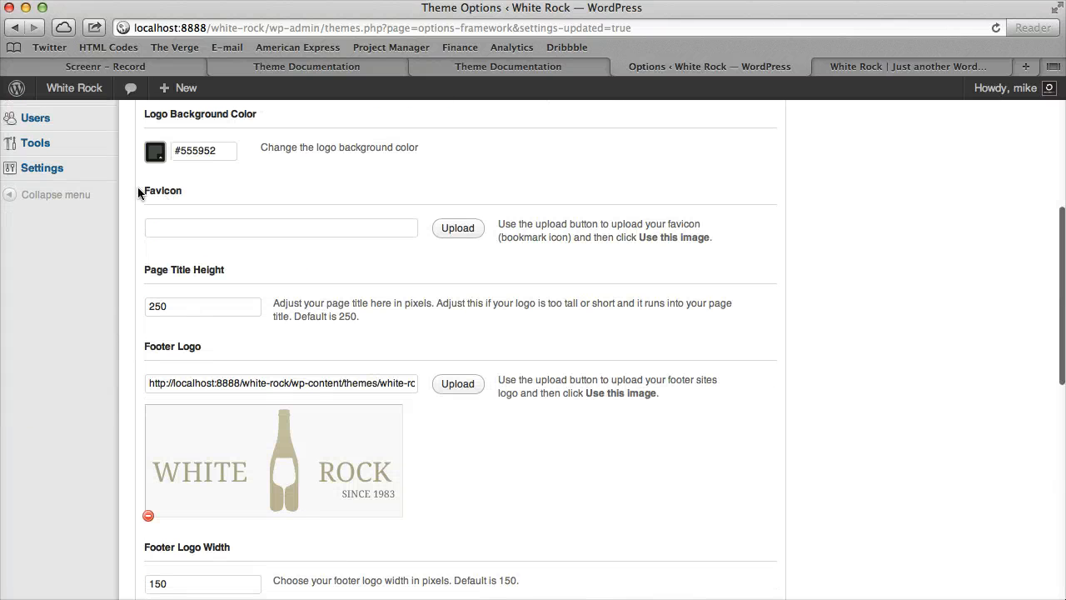
pyautogui.moveTo(138, 192); pyautogui.dragTo(658, 234)
pyautogui.click(735, 237)
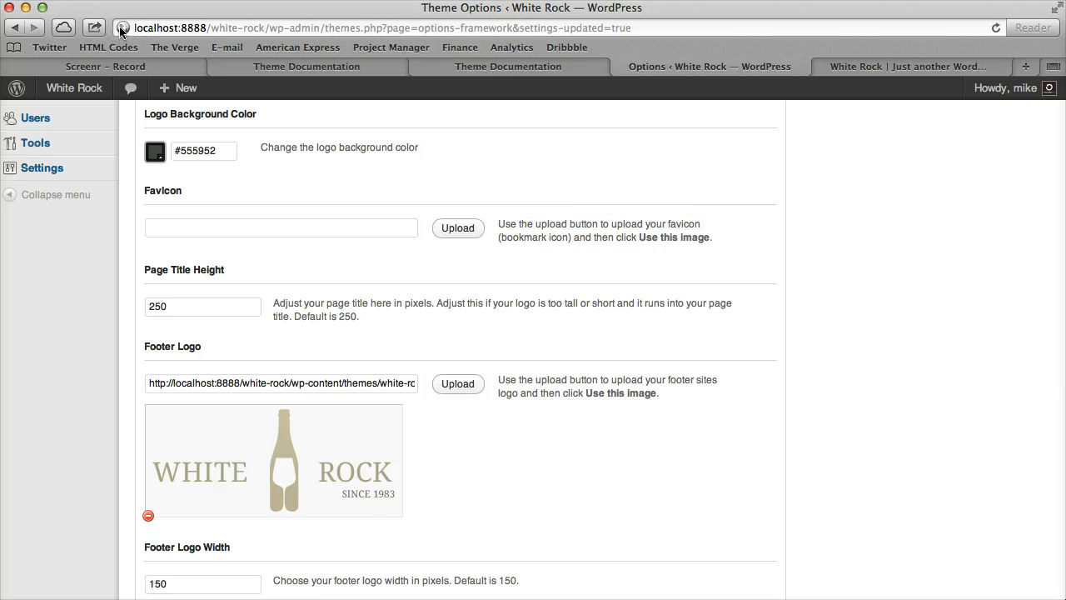
pyautogui.scroll(-4, 487, 305)
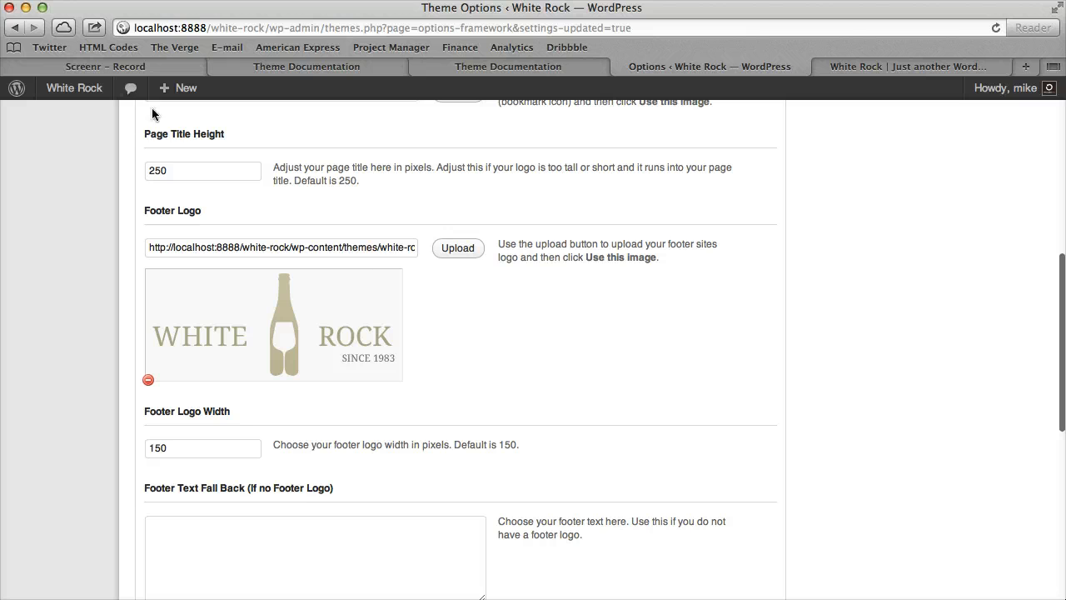
pyautogui.moveTo(148, 133); pyautogui.dragTo(223, 134)
pyautogui.click(222, 134)
pyautogui.scroll(-14, 420, 293)
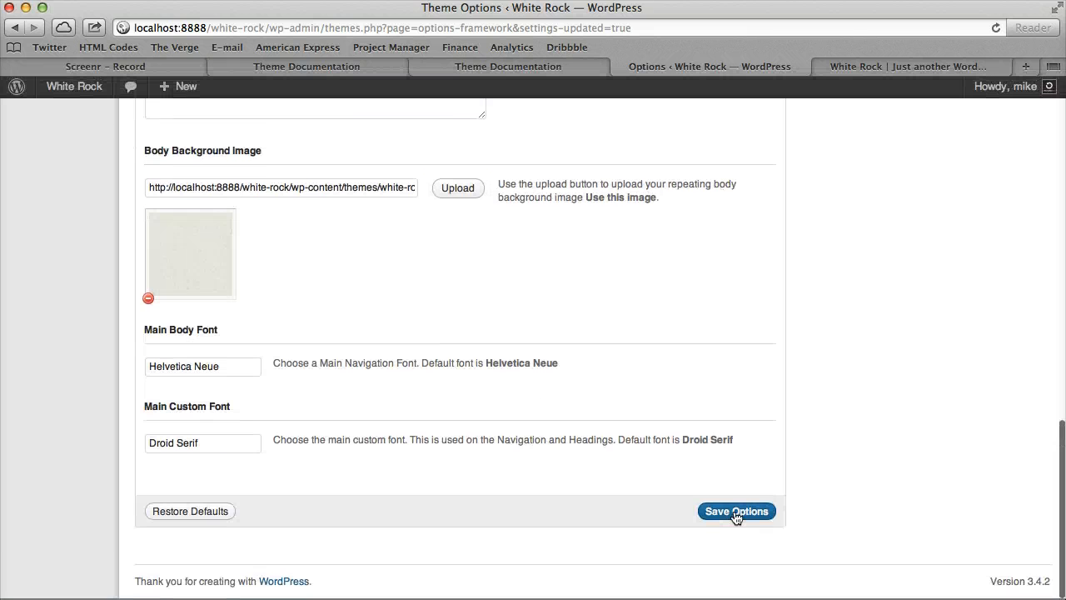
pyautogui.click(736, 514)
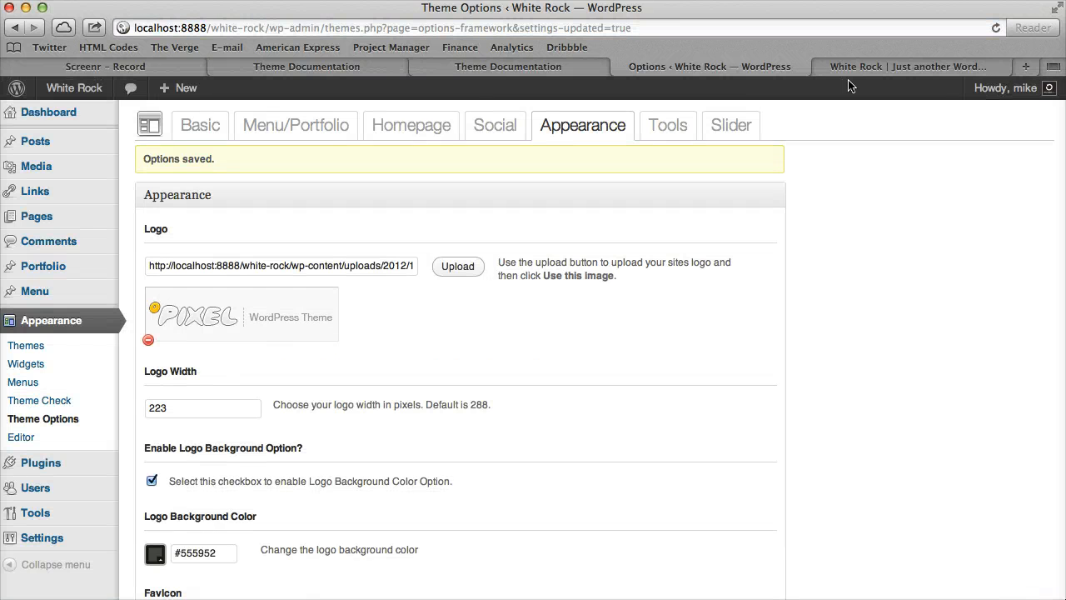
# - Open the site's Contact Page to view its title area, and return to the theme options
pyautogui.click(850, 66)
pyautogui.click(884, 170)
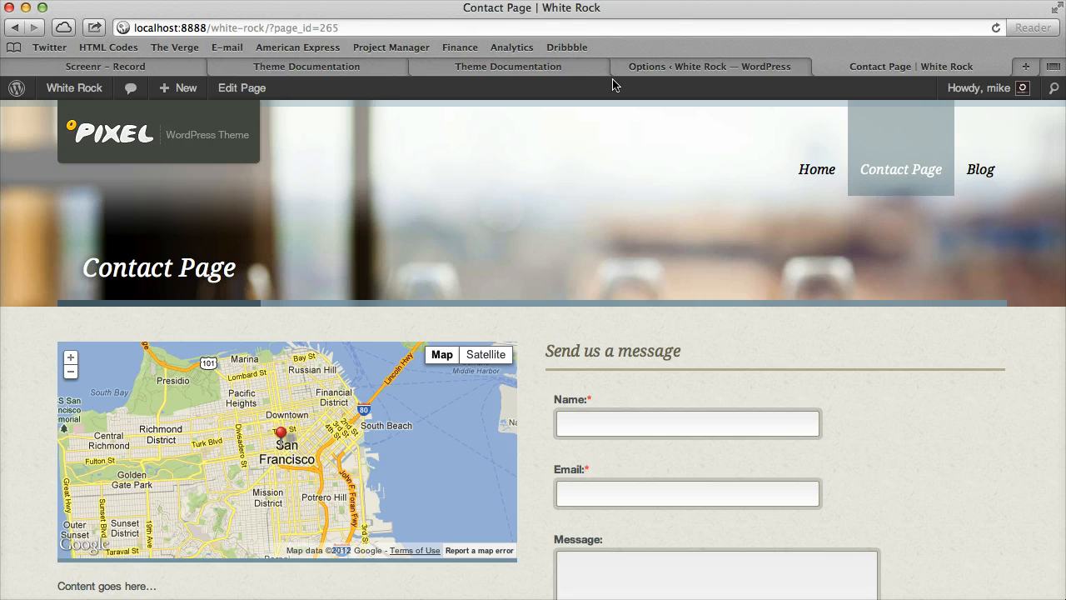
pyautogui.click(701, 67)
# - Set the Page Title Height to 150 pixels, comparing with the Contact Page header, and save the theme options
pyautogui.scroll(-5, 449, 379)
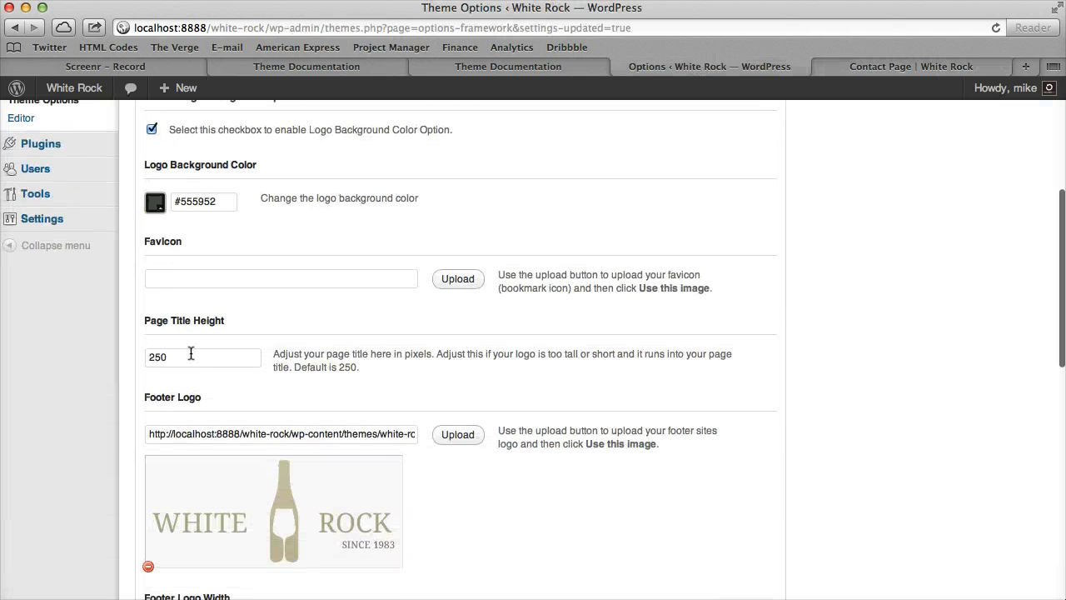
pyautogui.moveTo(191, 353); pyautogui.dragTo(122, 353)
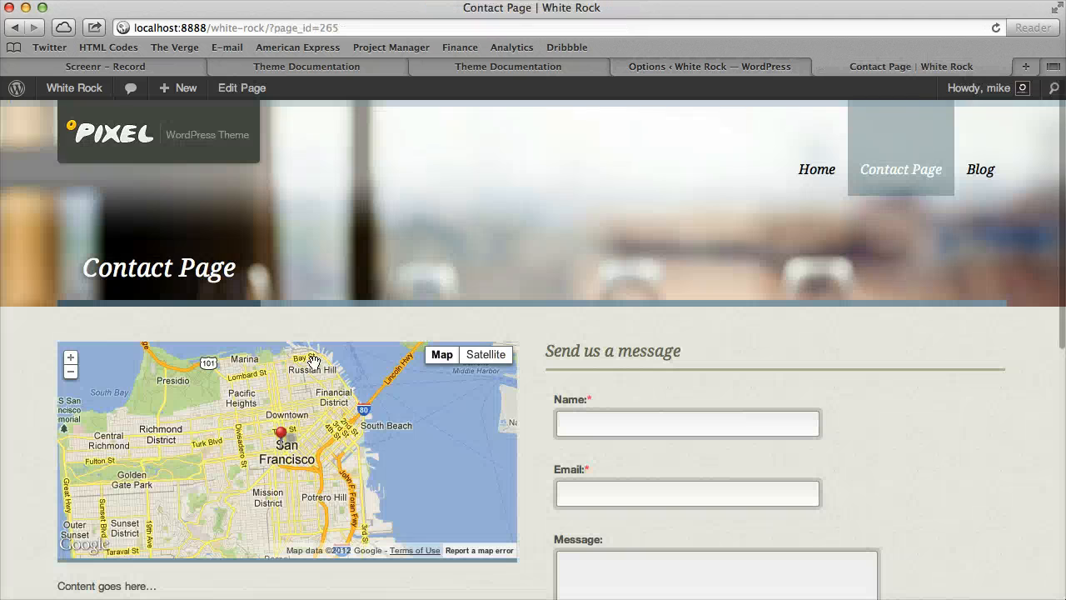
pyautogui.click(918, 68)
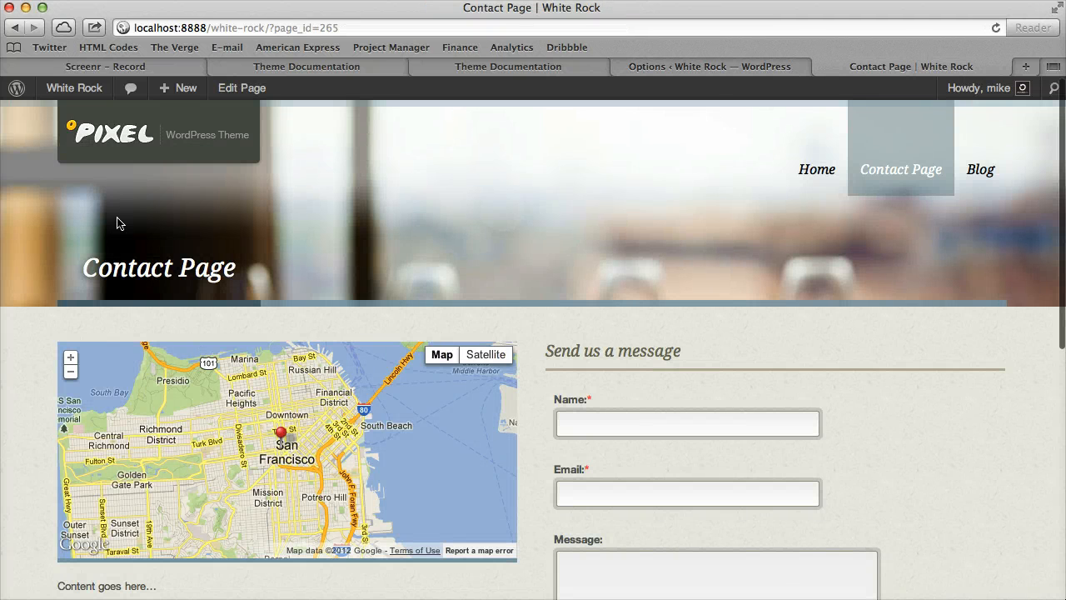
pyautogui.click(704, 67)
pyautogui.scroll(1, 459, 415)
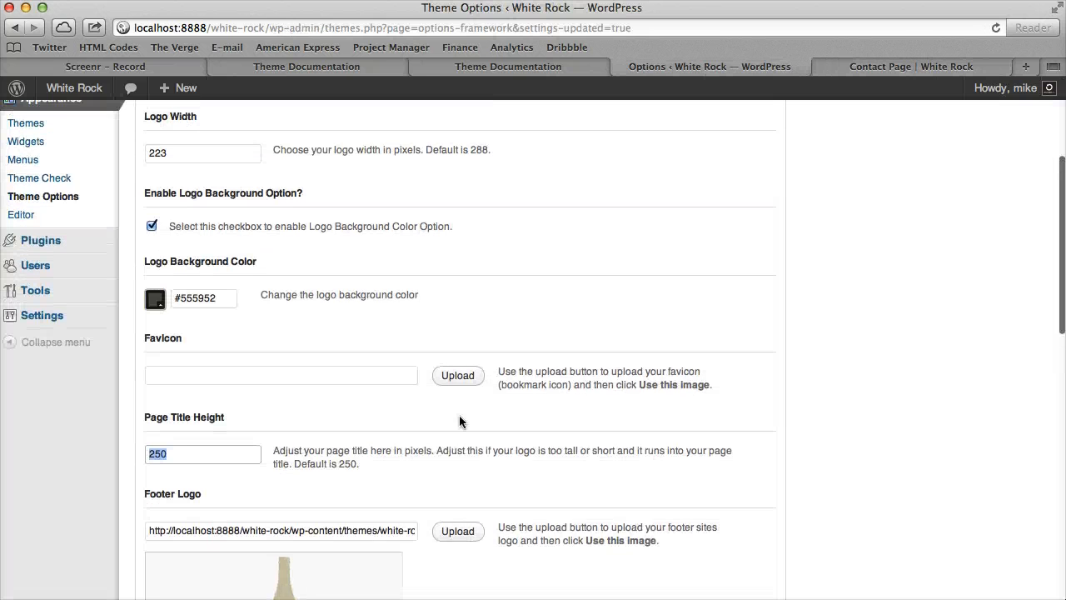
pyautogui.scroll(-3, 463, 411)
pyautogui.write('150')
pyautogui.scroll(-10, 474, 412)
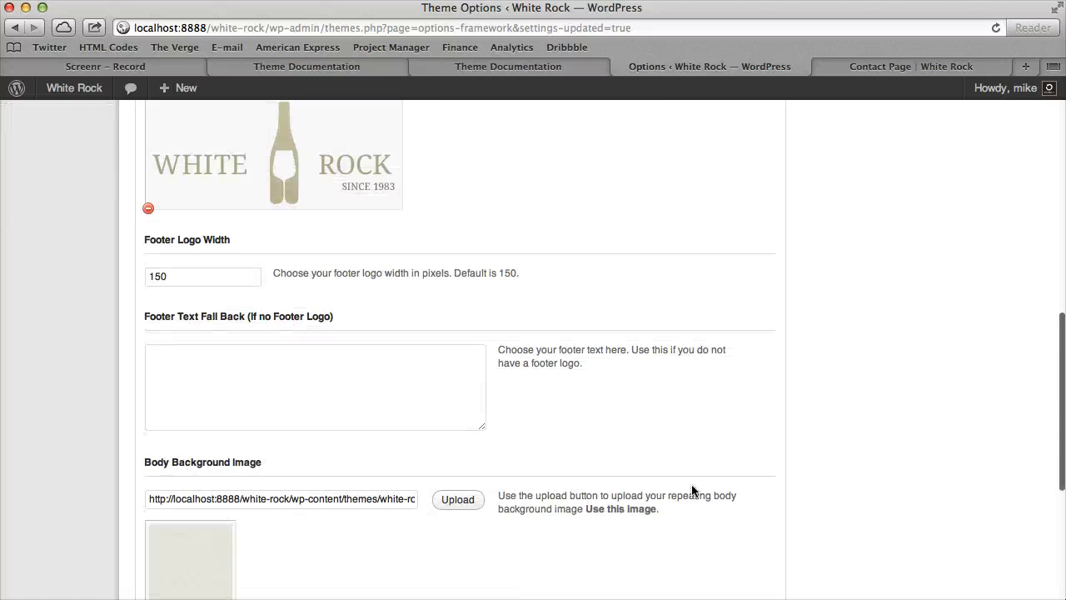
pyautogui.scroll(10, 557, 382)
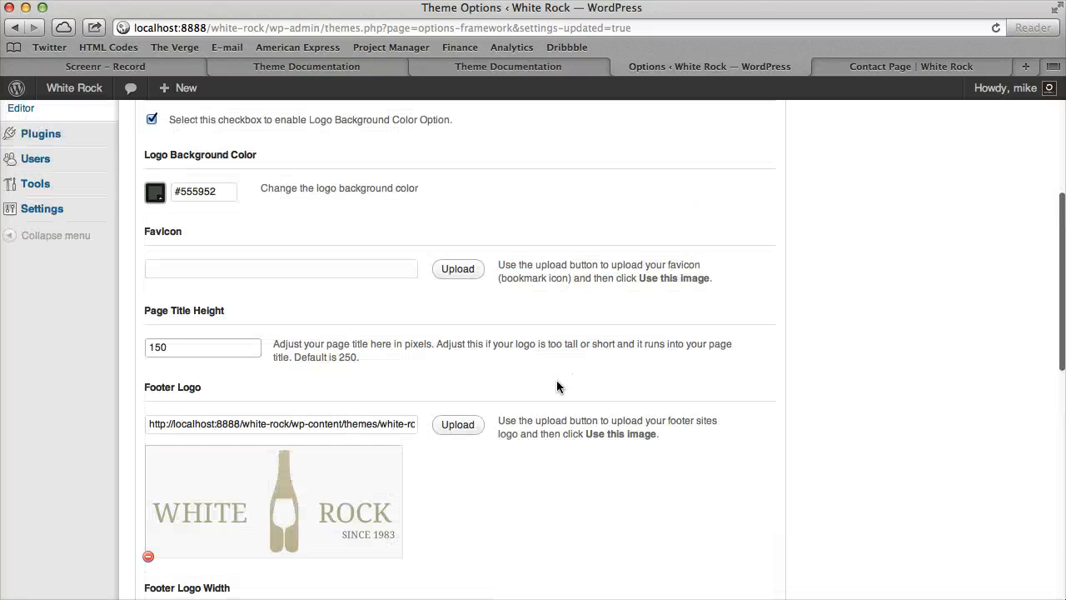
pyautogui.scroll(-10, 671, 397)
pyautogui.click(749, 509)
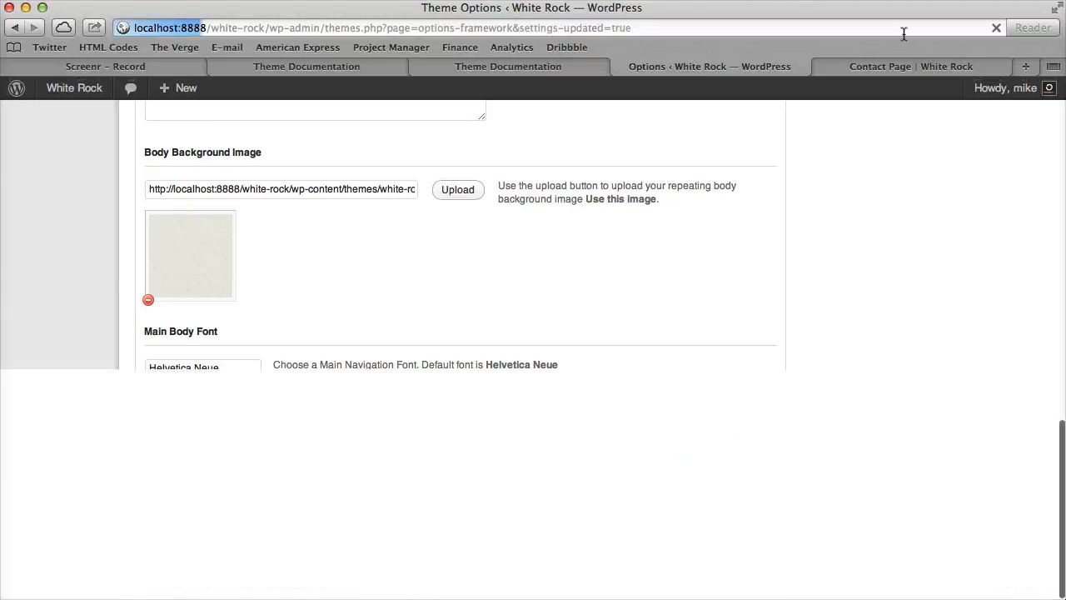
# - Reload the Contact Page to check the title spacing below the logo, and return to the theme options
pyautogui.click(914, 67)
pyautogui.press('super+r')
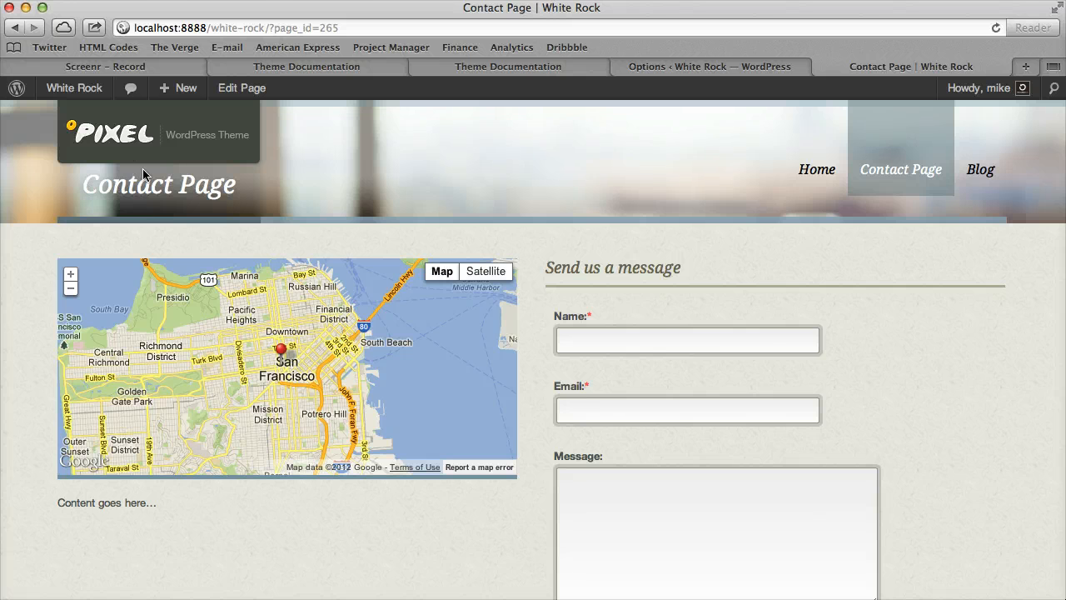
pyautogui.click(779, 68)
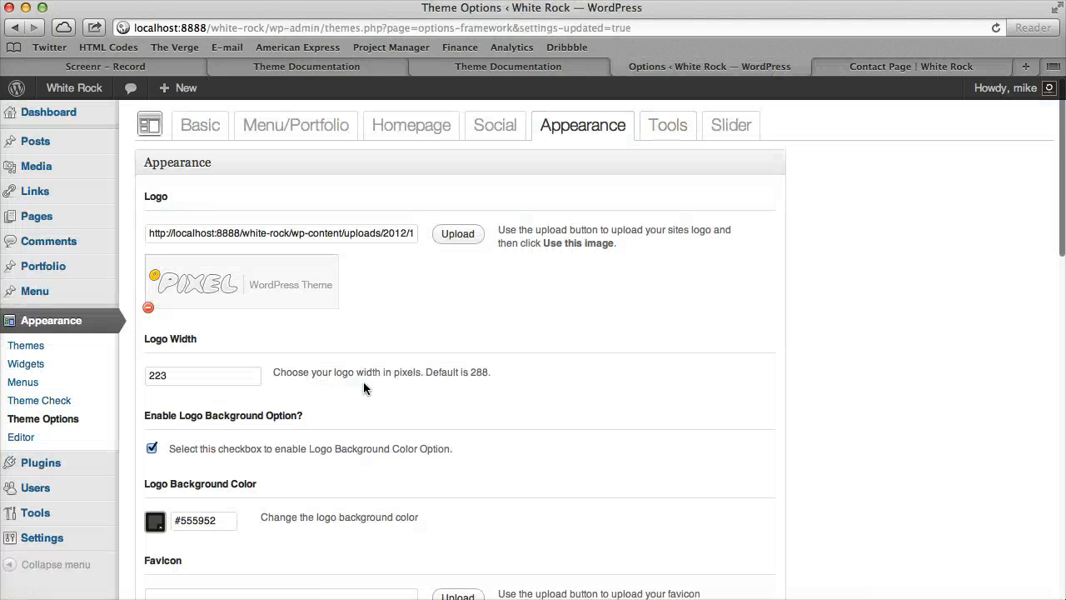
# - Set the Page Title Height to 185 pixels and save the theme options
pyautogui.scroll(-5, 363, 381)
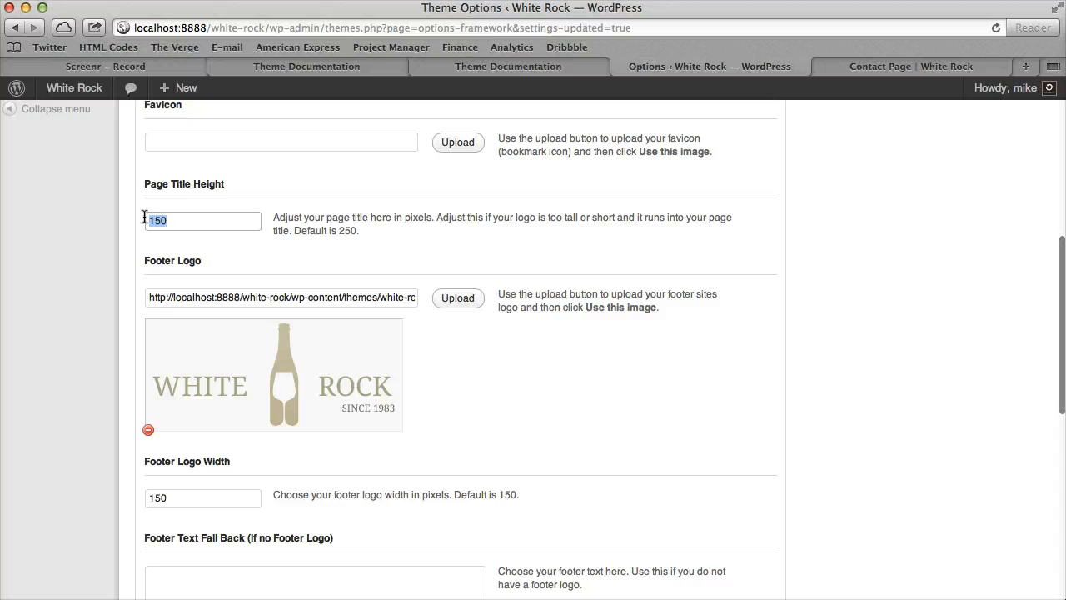
pyautogui.write('180')
pyautogui.scroll(-10, 357, 205)
pyautogui.click(736, 511)
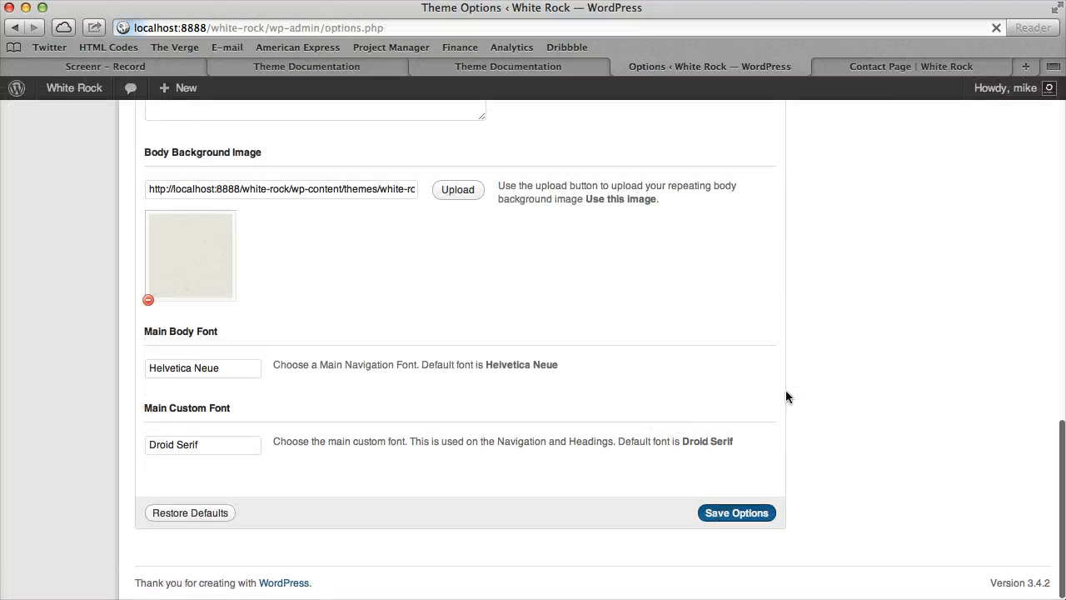
# - Reload the Contact Page to check the new title height, and return to the theme options
pyautogui.click(911, 65)
pyautogui.click(996, 28)
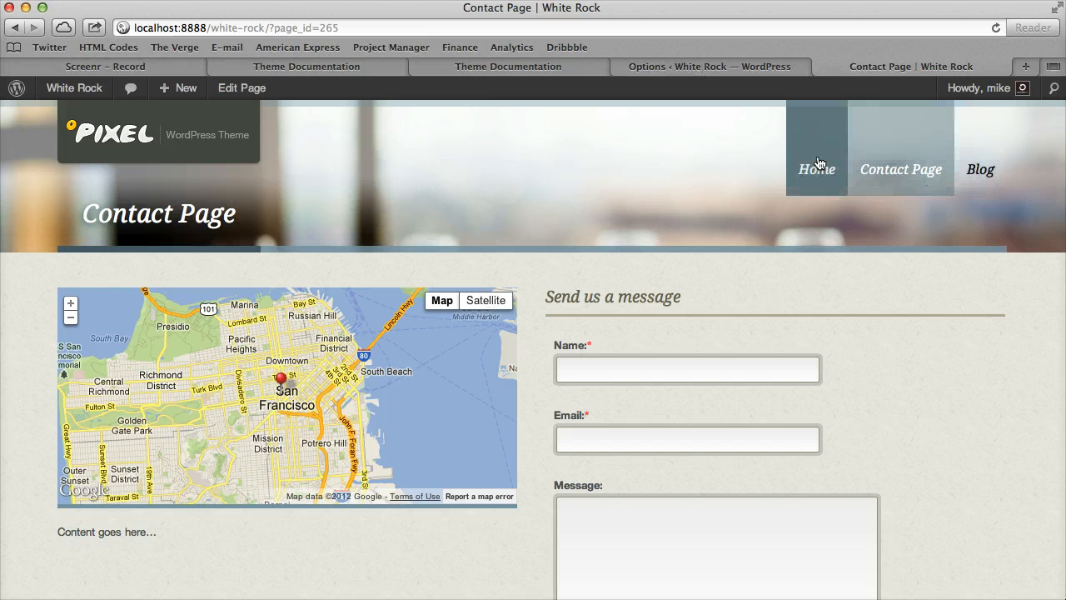
pyautogui.click(727, 68)
# - Locate the Footer Logo setting, examine the footer logo on the Contact Page, and return to the theme options
pyautogui.scroll(-5, 454, 329)
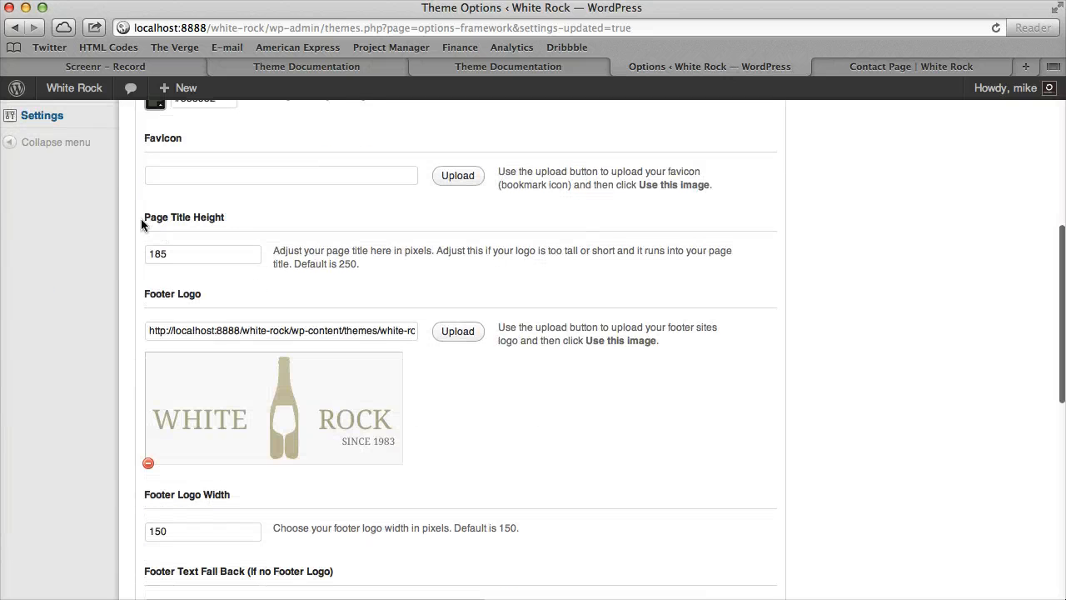
pyautogui.moveTo(141, 223); pyautogui.dragTo(256, 219)
pyautogui.scroll(-3, 247, 239)
pyautogui.moveTo(169, 204); pyautogui.dragTo(375, 206)
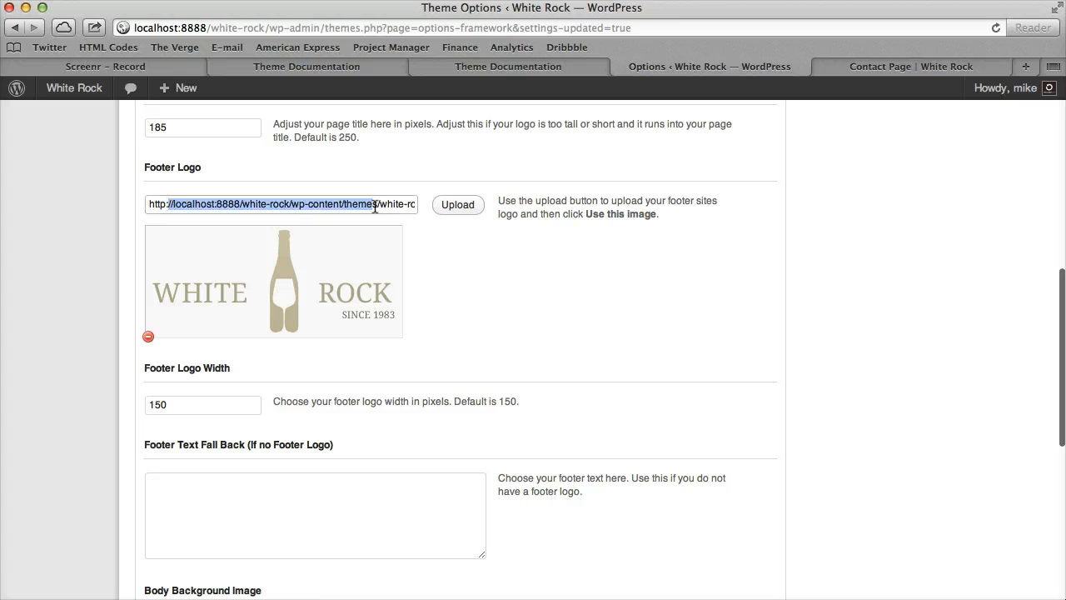
pyautogui.click(920, 73)
pyautogui.scroll(-10, 22, 578)
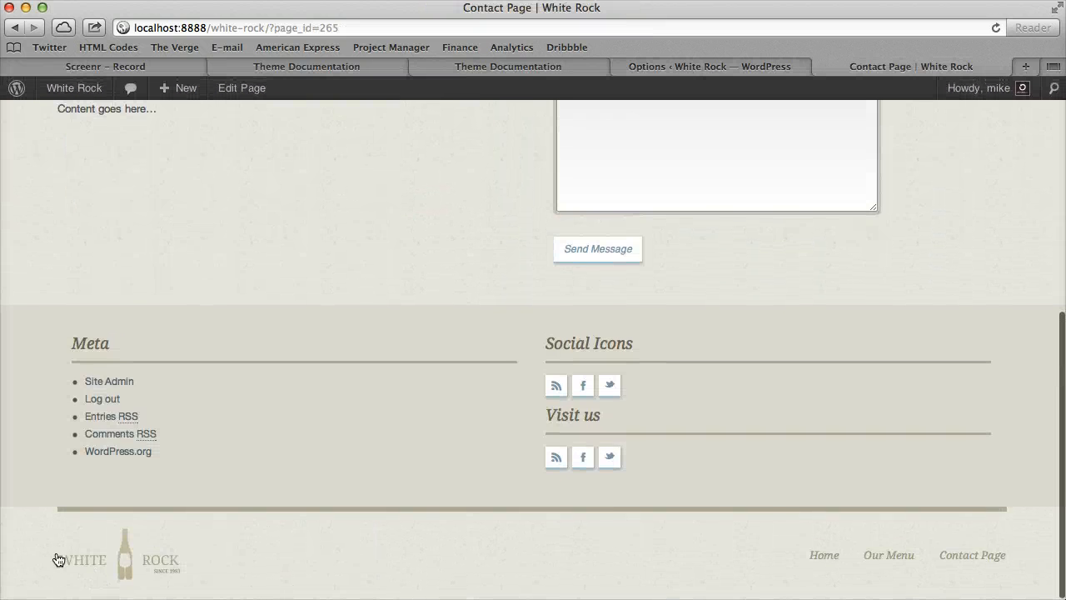
pyautogui.moveTo(52, 562); pyautogui.dragTo(297, 469)
pyautogui.click(296, 470)
pyautogui.click(731, 68)
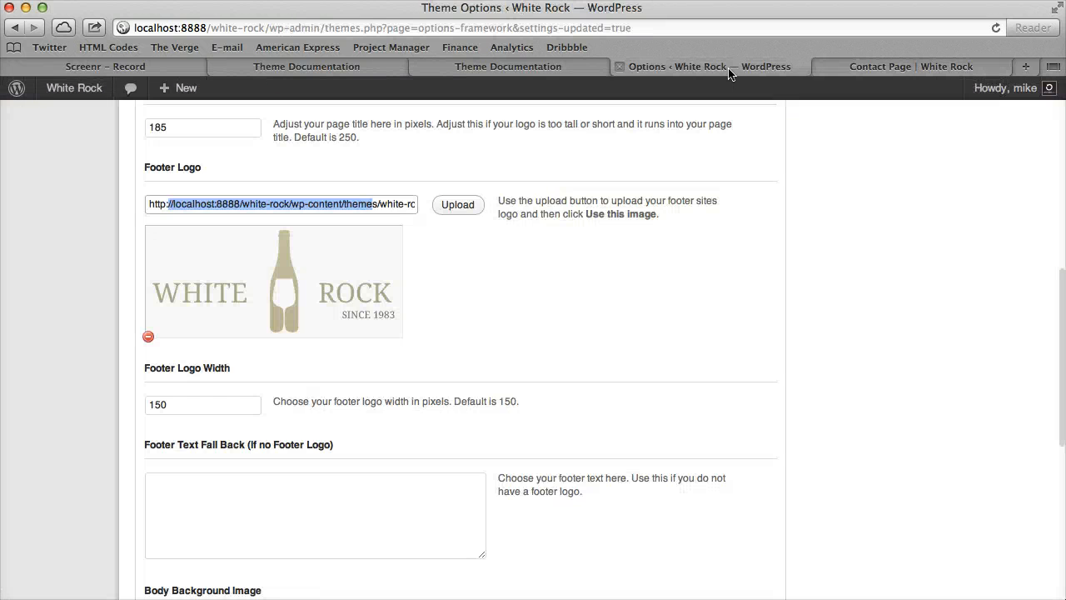
# - Remove the footer logo image, enter "Copyright footer text..." as the footer fallback text, and save the theme options
pyautogui.click(148, 336)
pyautogui.click(232, 373)
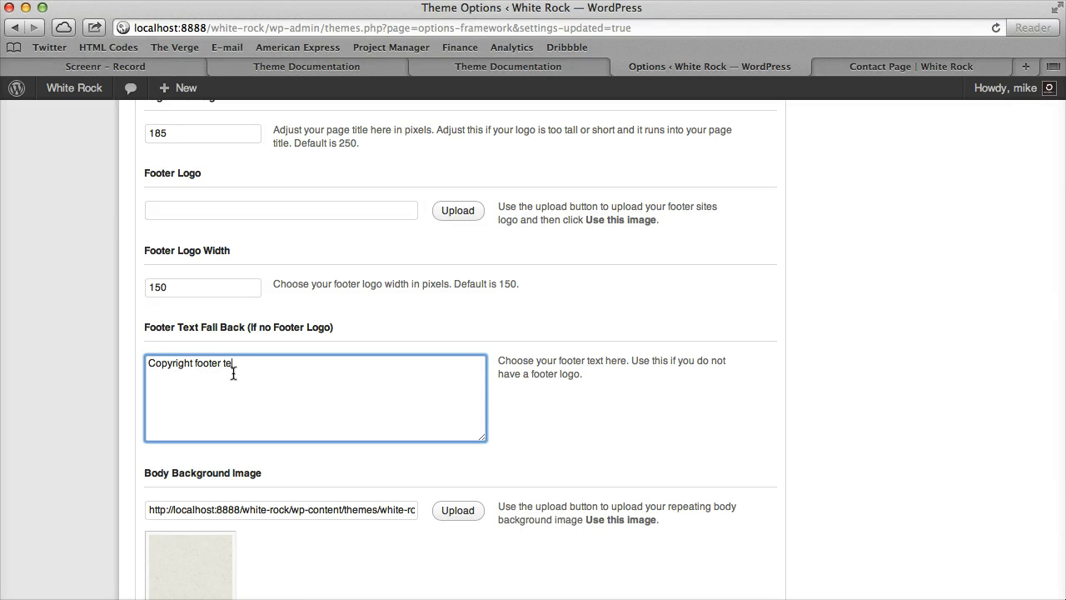
pyautogui.scroll(-10, 837, 507)
pyautogui.click(752, 509)
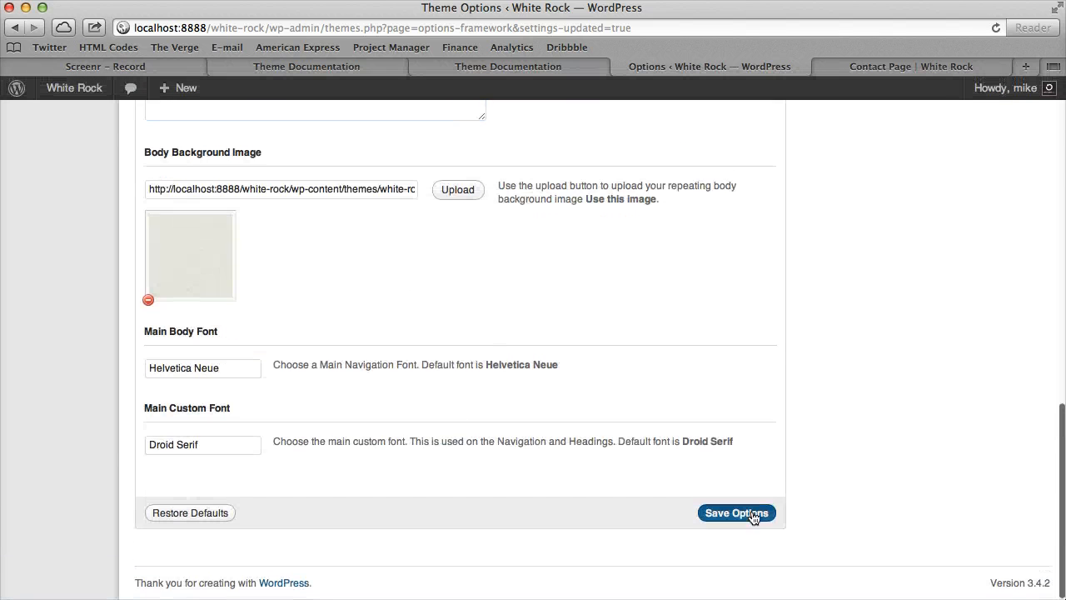
# - Reload the Contact Page to check the footer text, and return to the Footer Text Fall Back setting
pyautogui.click(911, 65)
pyautogui.click(996, 27)
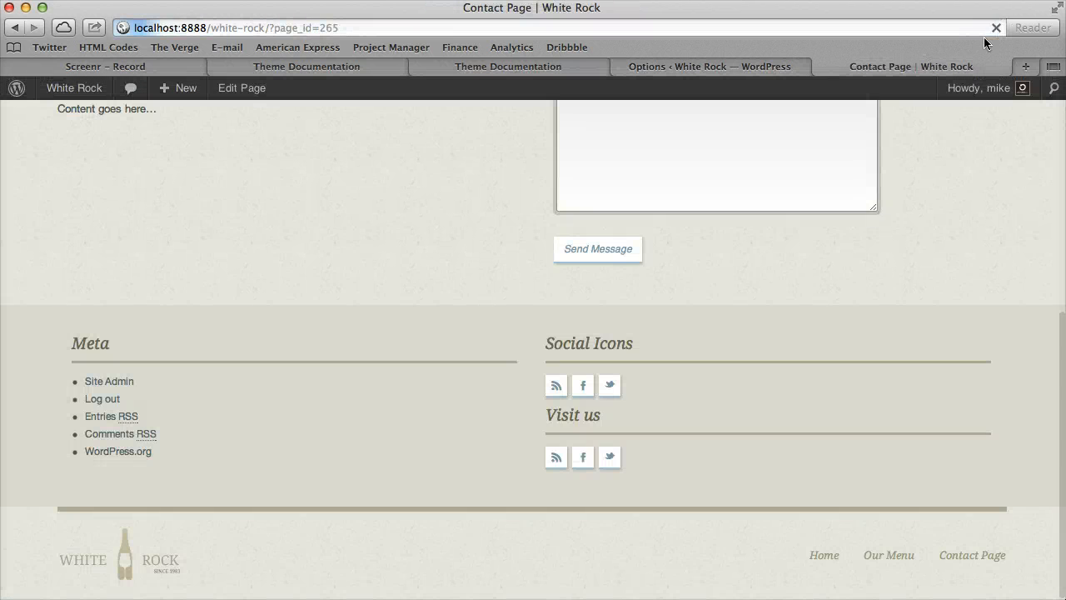
pyautogui.moveTo(56, 555); pyautogui.dragTo(167, 555)
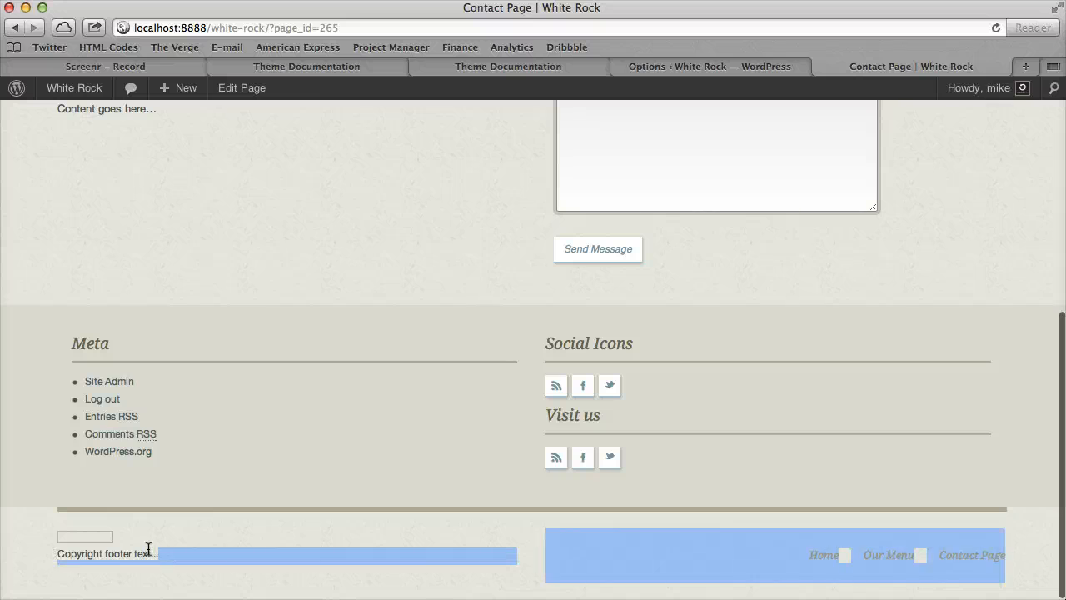
pyautogui.tripleClick(147, 550)
pyautogui.click(749, 67)
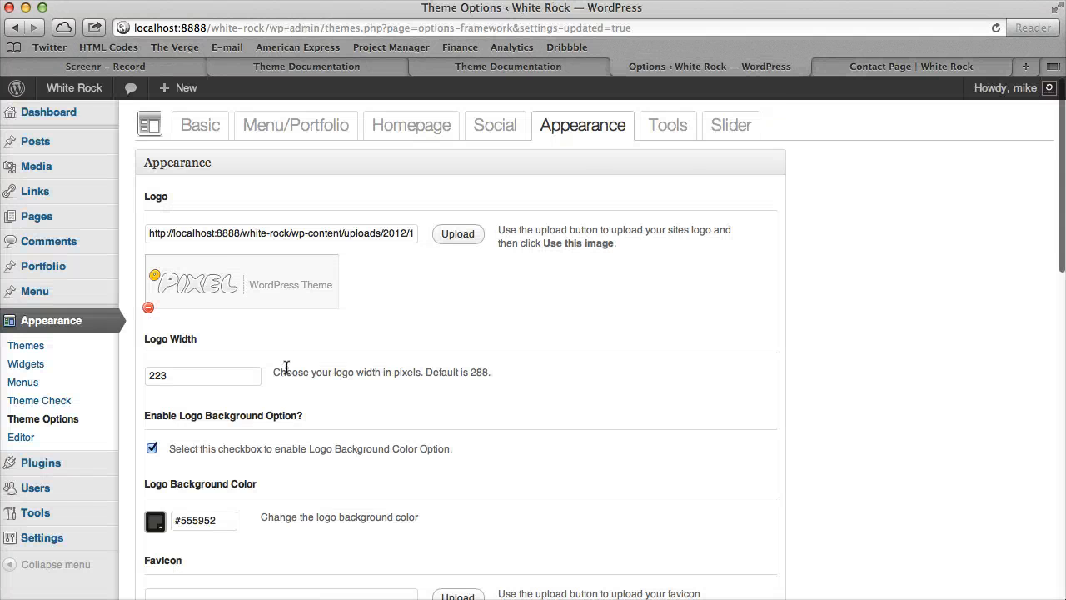
pyautogui.scroll(-10, 289, 363)
pyautogui.scroll(5, 289, 366)
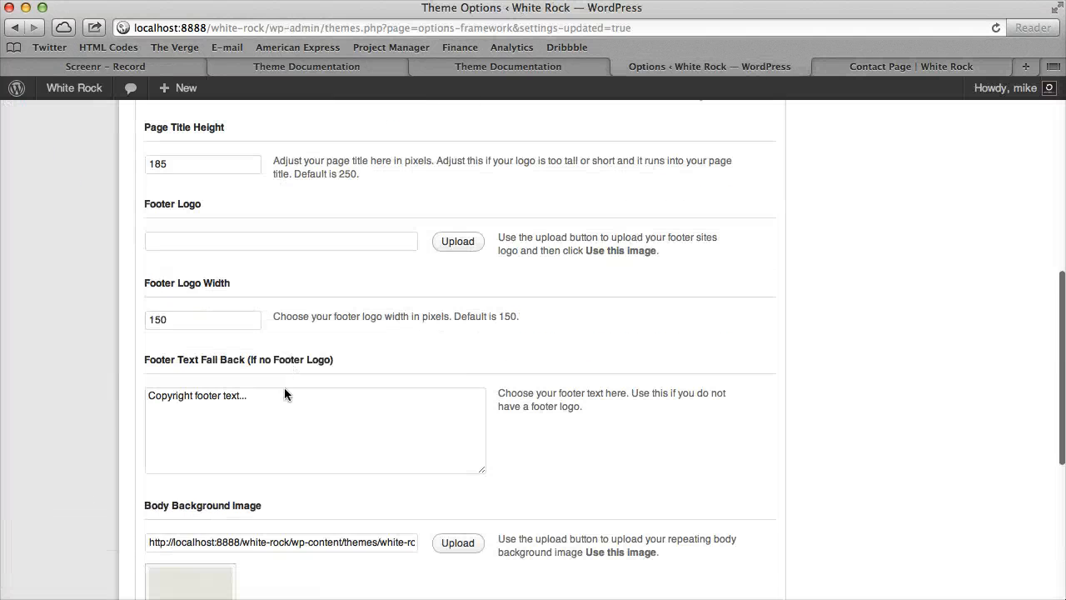
pyautogui.click(303, 414)
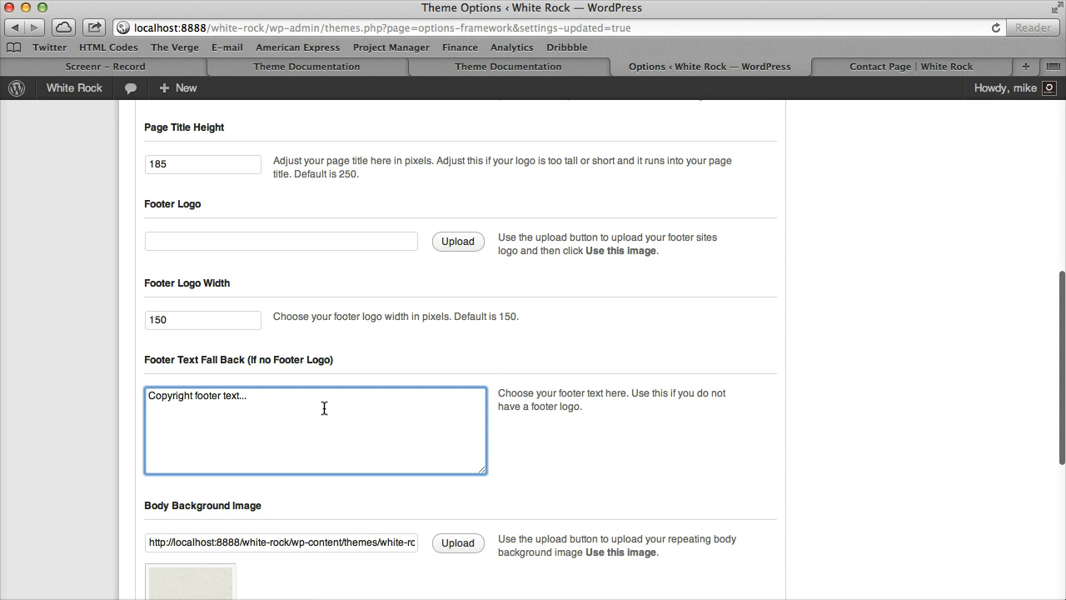
# - Locate the Body Background Image setting and examine the body background on the Contact Page
pyautogui.scroll(-5, 325, 406)
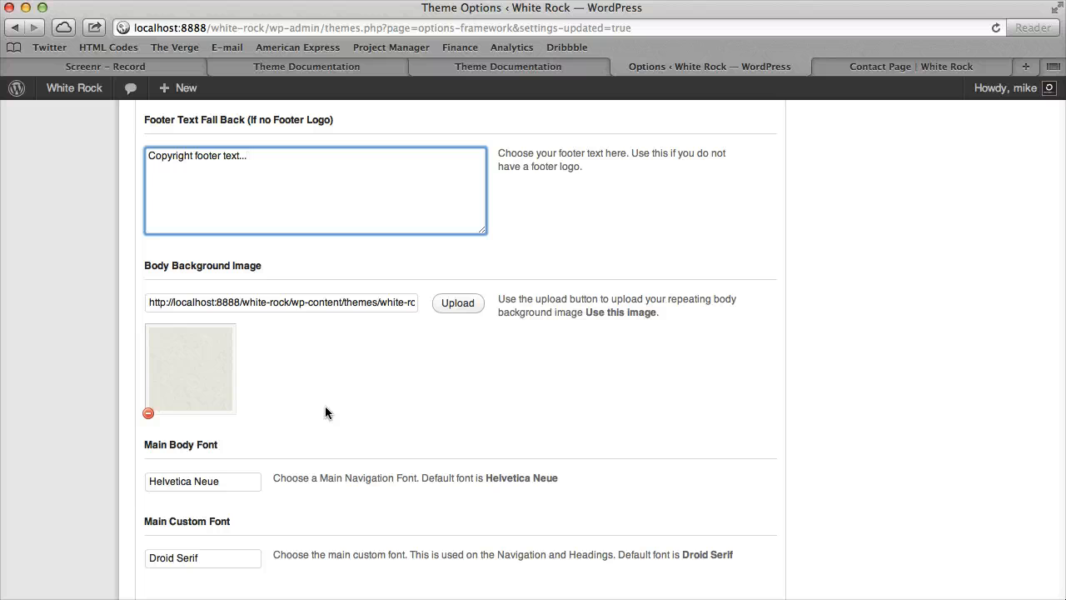
pyautogui.scroll(-3, 324, 408)
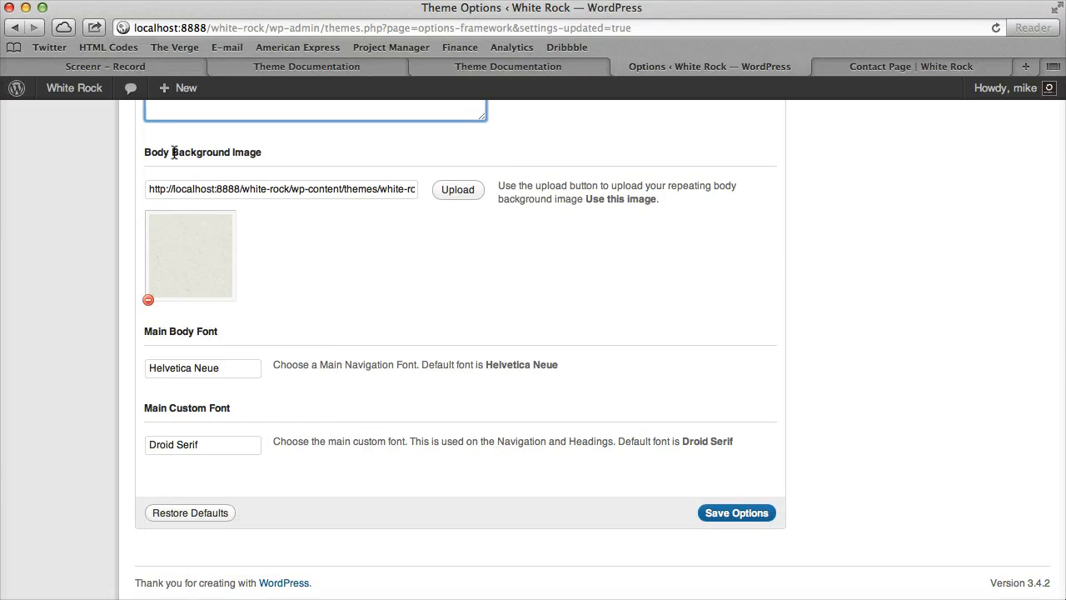
pyautogui.moveTo(147, 152); pyautogui.dragTo(259, 149)
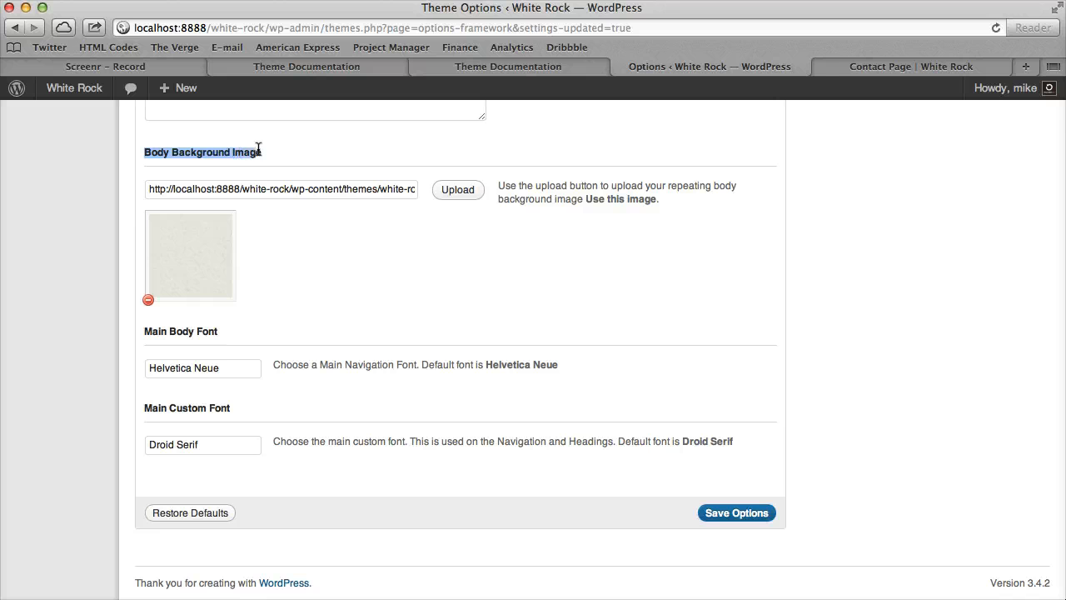
pyautogui.click(883, 66)
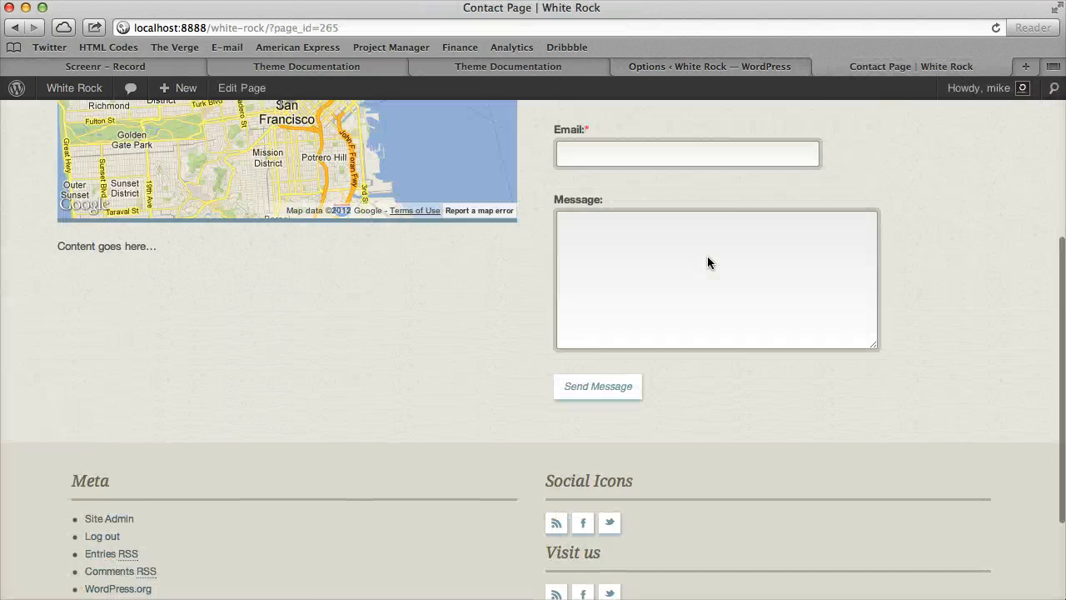
pyautogui.scroll(5, 707, 256)
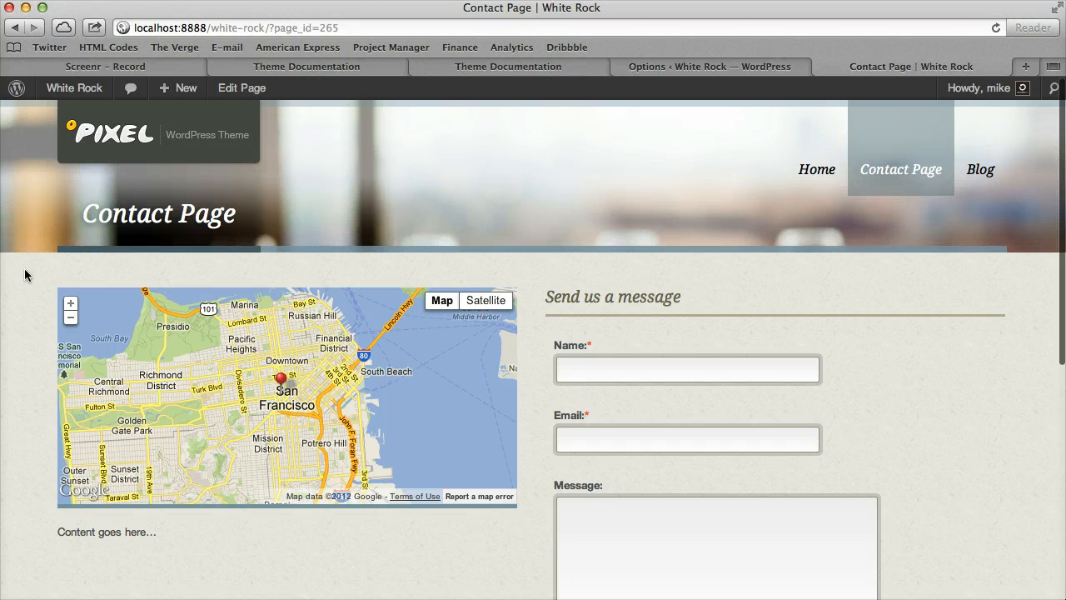
# - Compare the background further down the Contact Page with the Body Background Image setting in the theme options
pyautogui.scroll(-3, 858, 332)
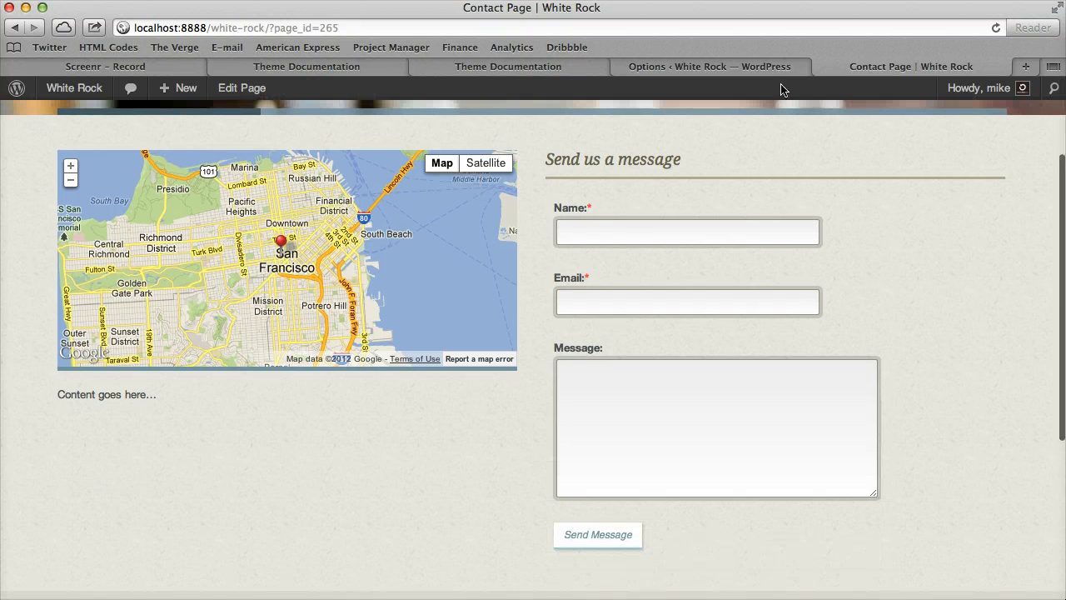
pyautogui.click(759, 67)
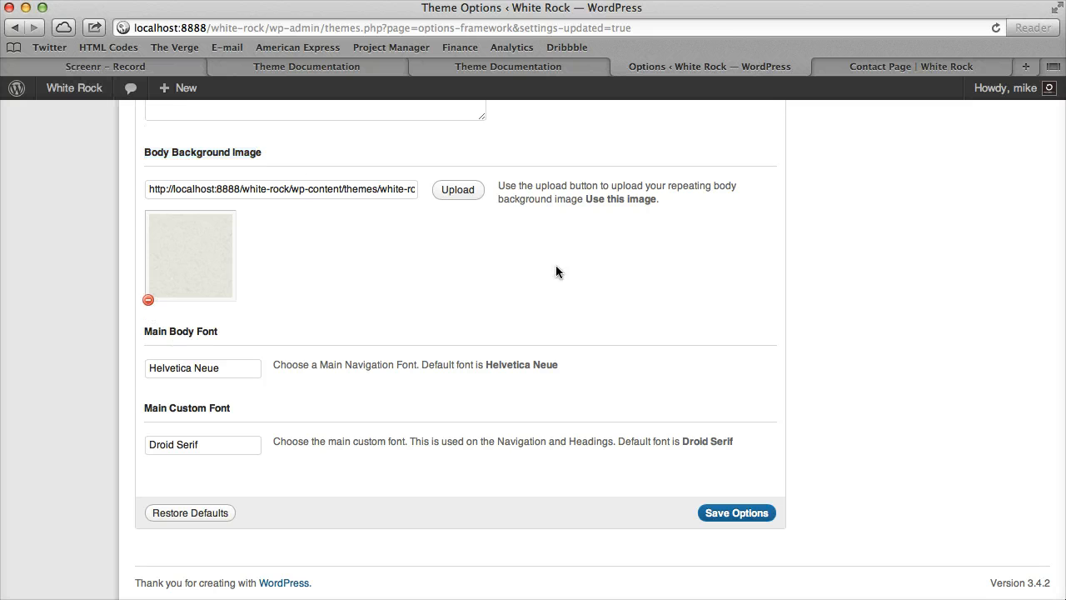
pyautogui.click(904, 70)
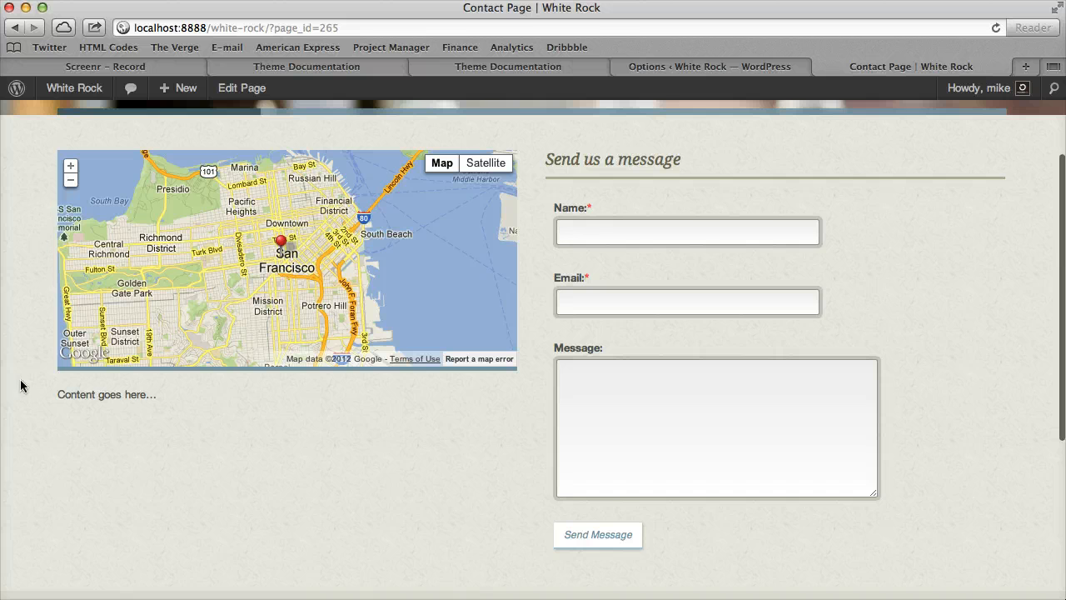
# - Examine the Main Body Font and Main Custom Font settings in the theme options, and return to the start of the Appearance options
pyautogui.click(771, 67)
pyautogui.moveTo(221, 367); pyautogui.dragTo(148, 367)
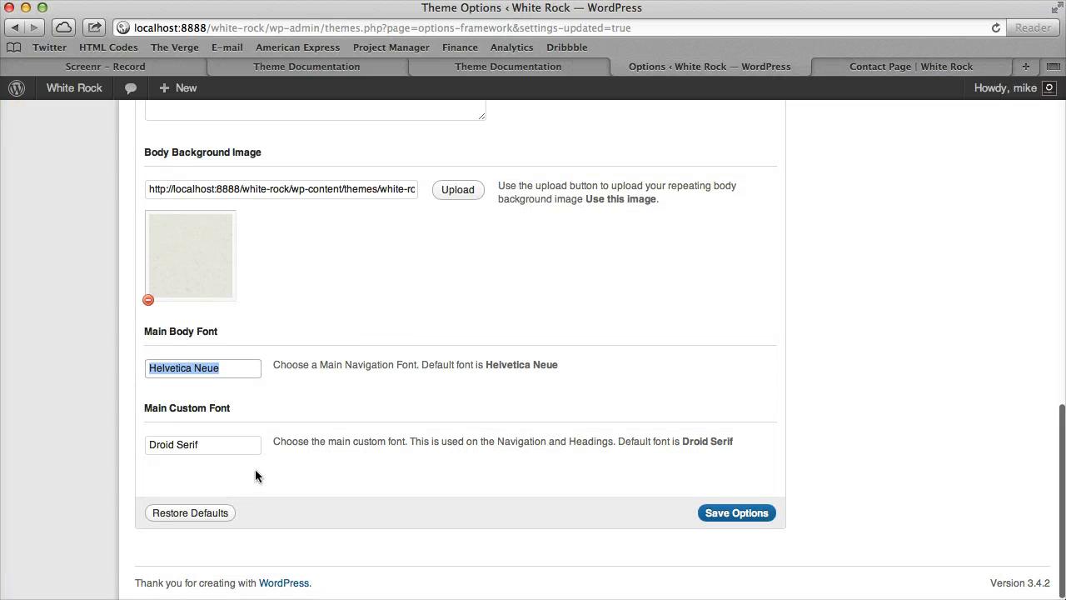
pyautogui.moveTo(200, 444); pyautogui.dragTo(125, 444)
pyautogui.click(389, 407)
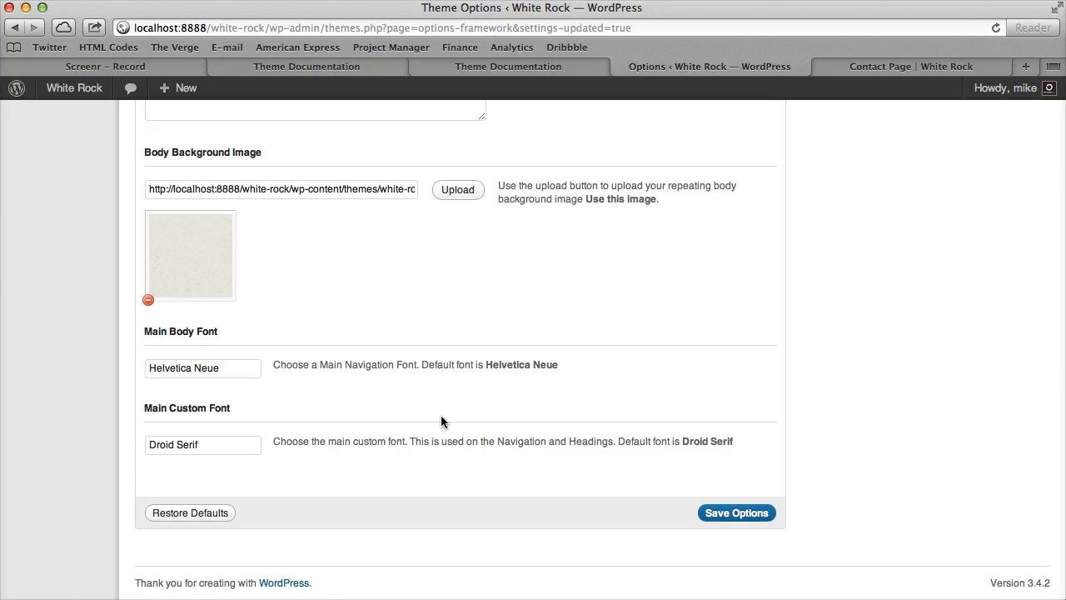
pyautogui.scroll(15, 441, 422)
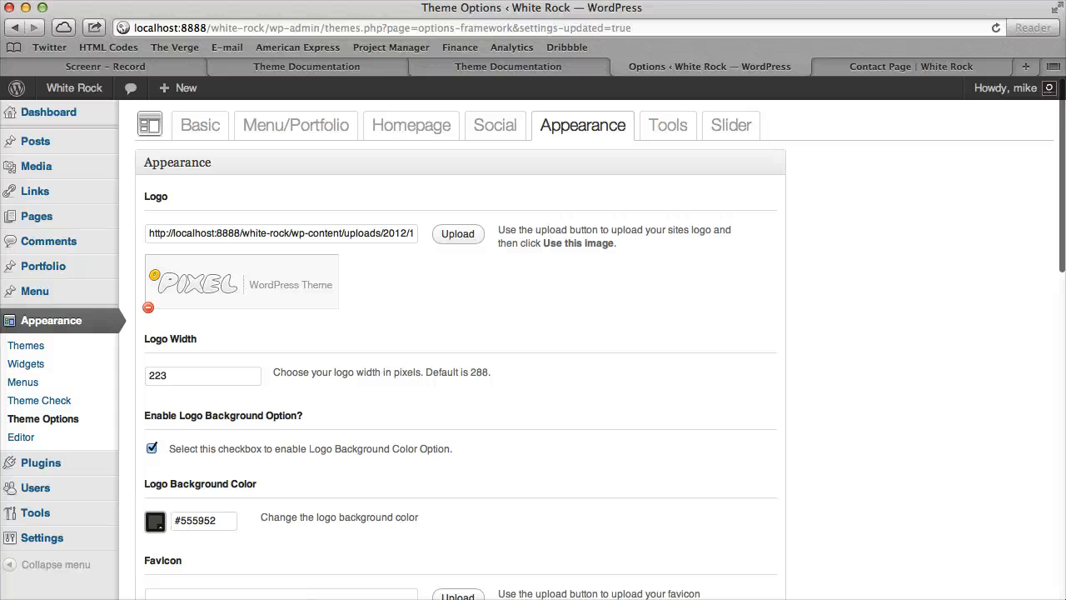